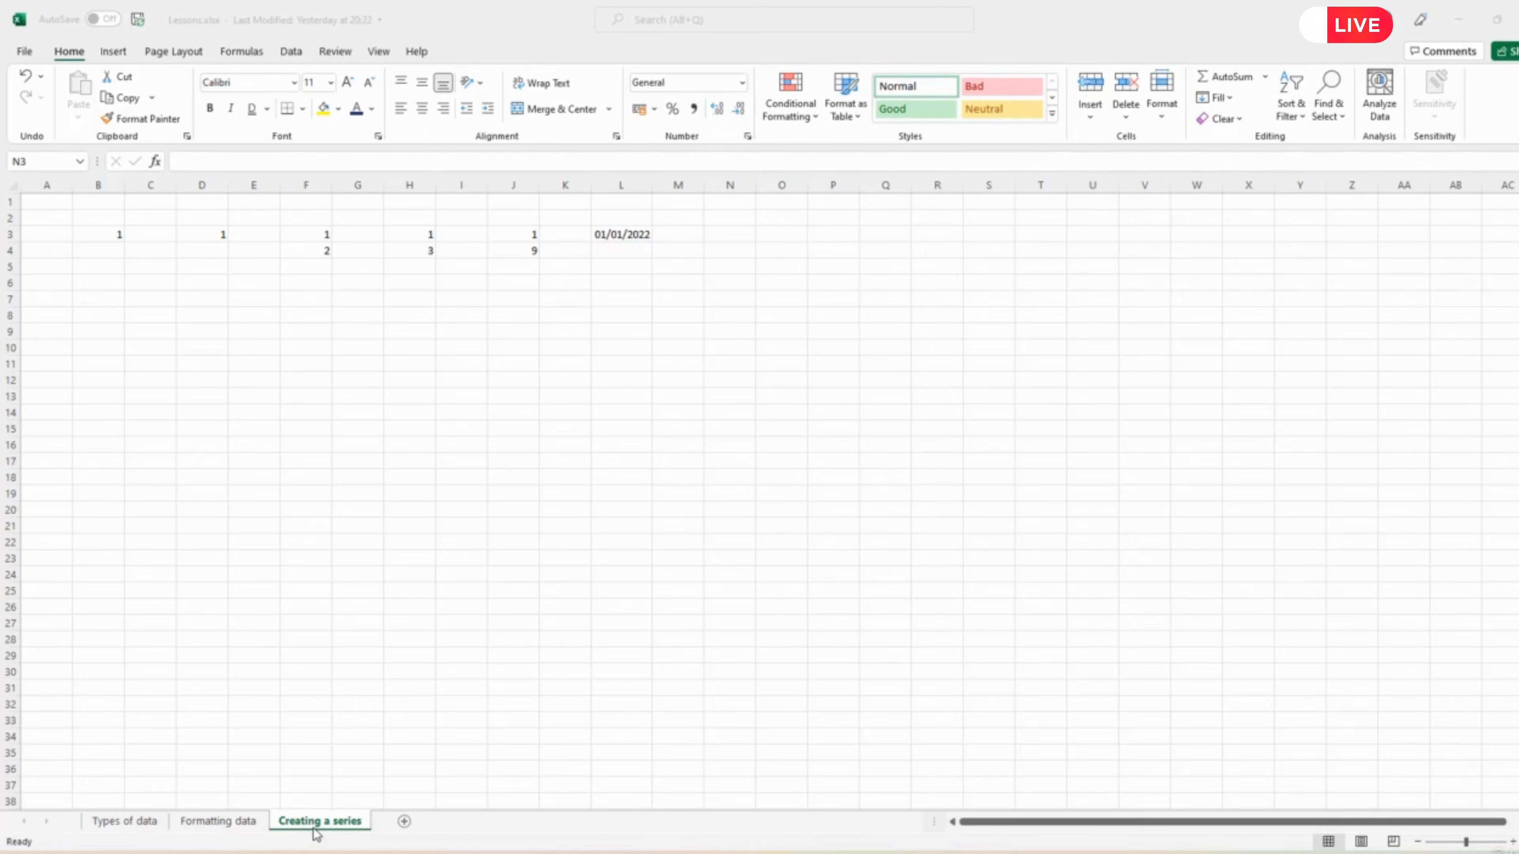
Review the starting values in row 3 across columns B, D, F, H, J and L.
{"action": "left_click", "coordinate": [176, 315]}
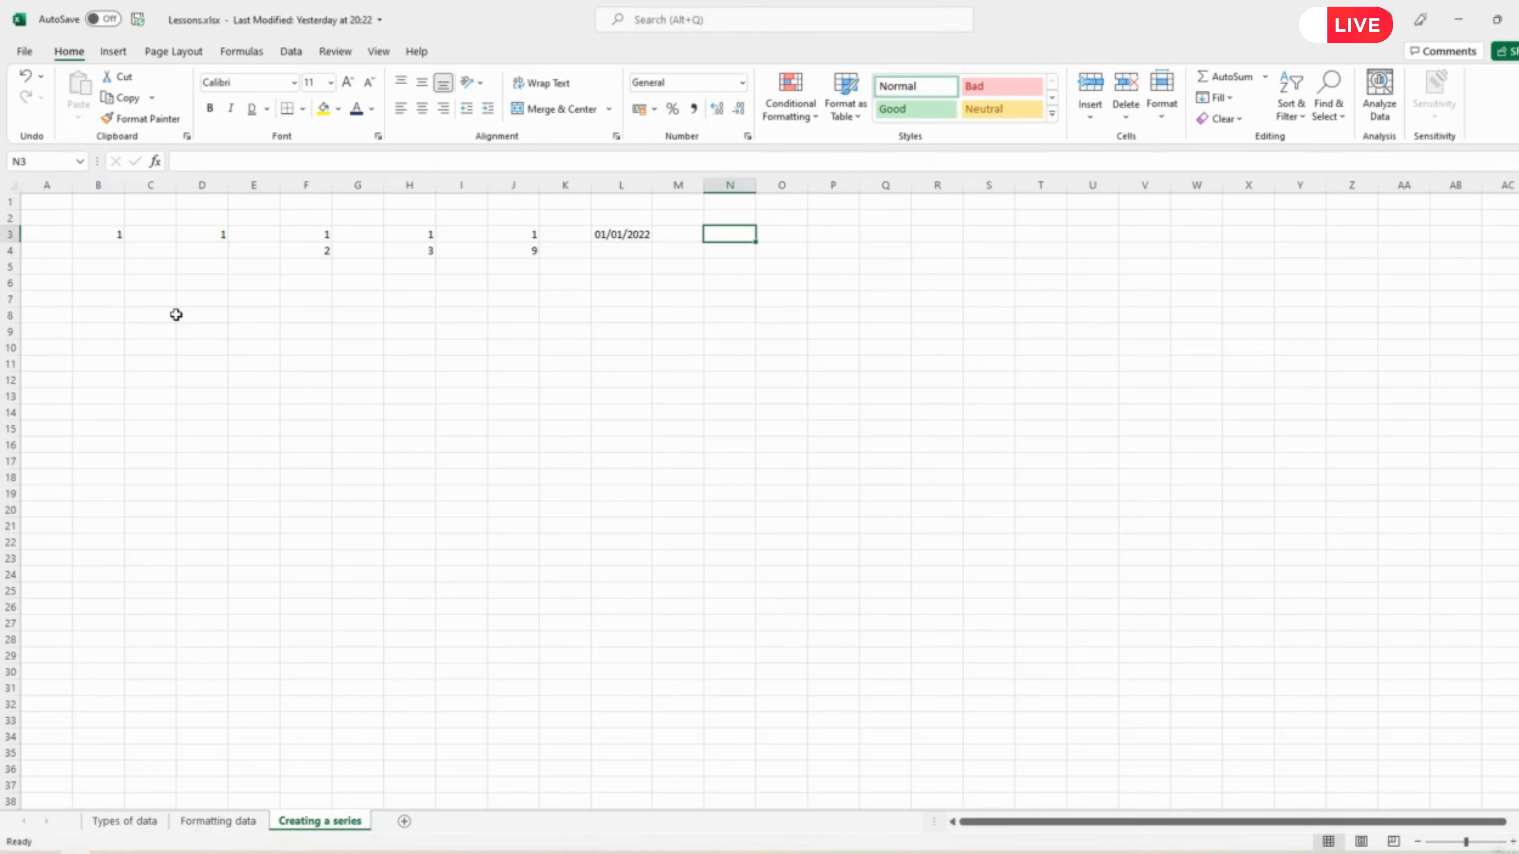
{"action": "left_click", "coordinate": [98, 236]}
{"action": "left_click", "coordinate": [207, 237]}
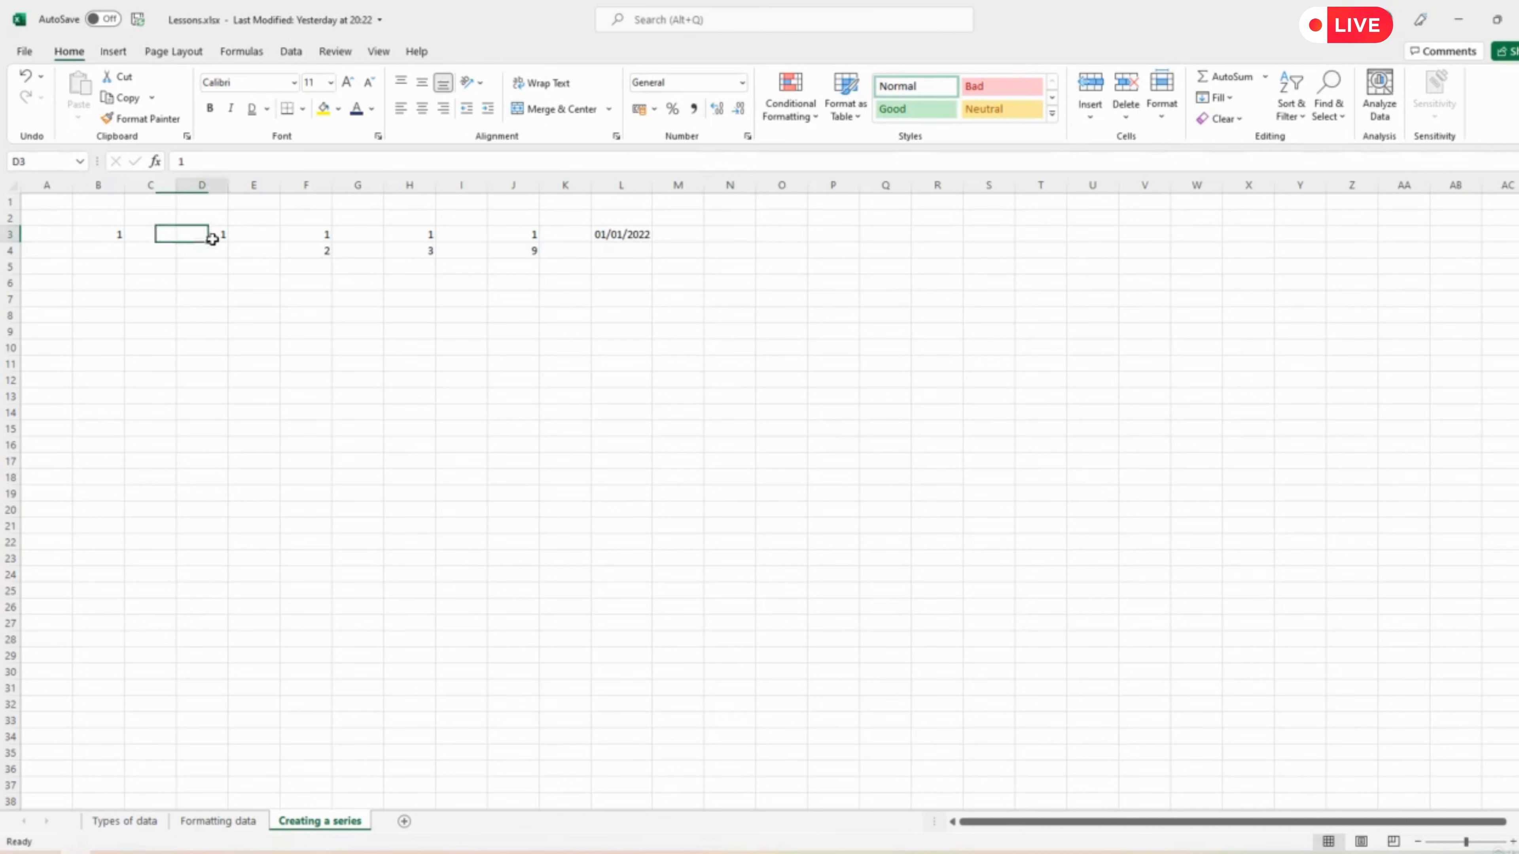
{"action": "left_click", "coordinate": [302, 235]}
{"action": "left_click", "coordinate": [417, 234]}
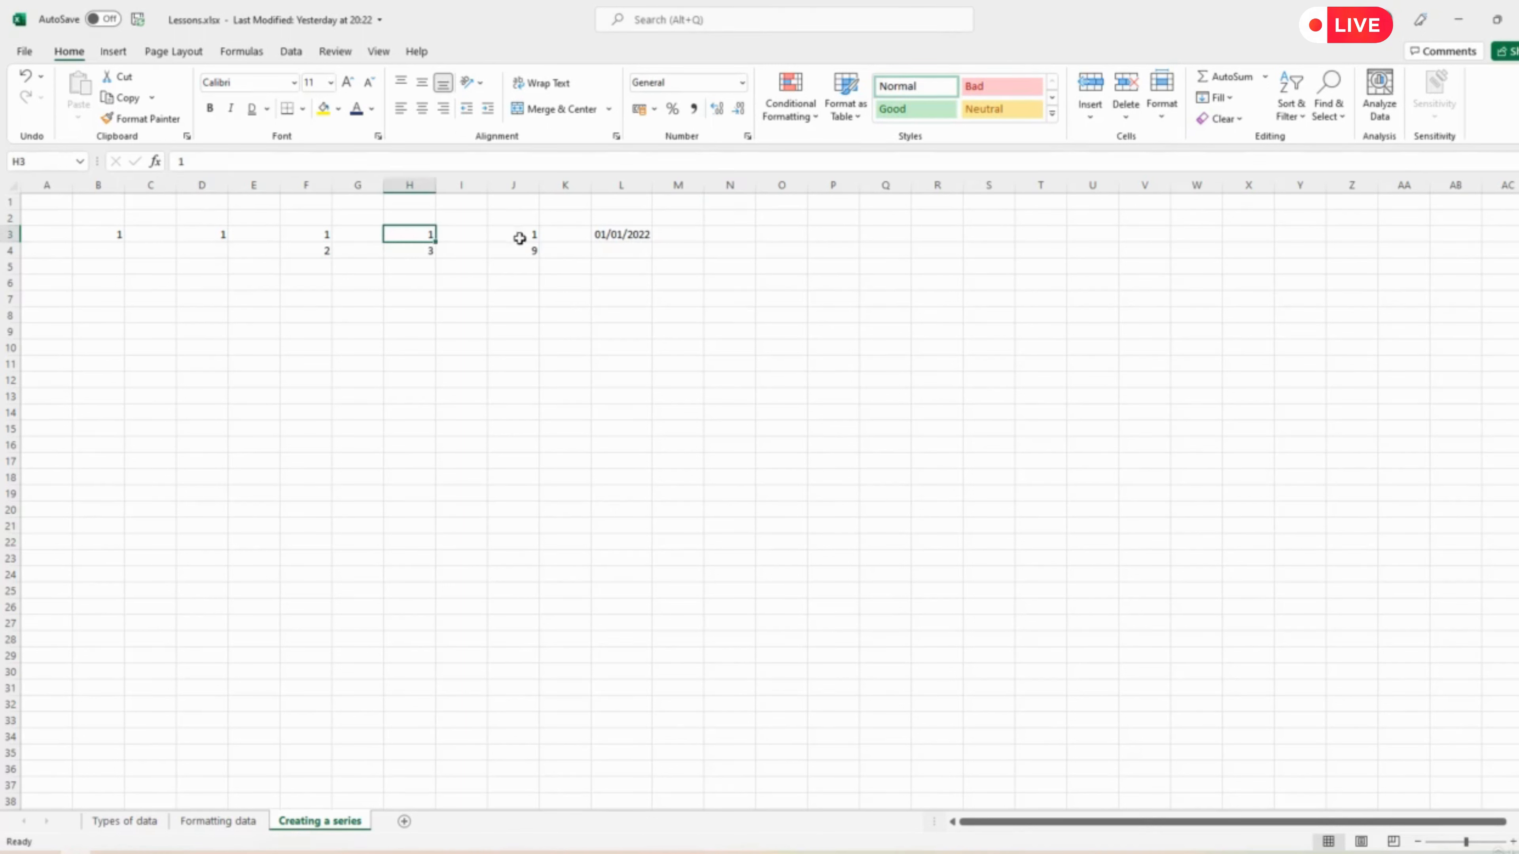
{"action": "left_click", "coordinate": [519, 237]}
{"action": "left_click", "coordinate": [610, 234]}
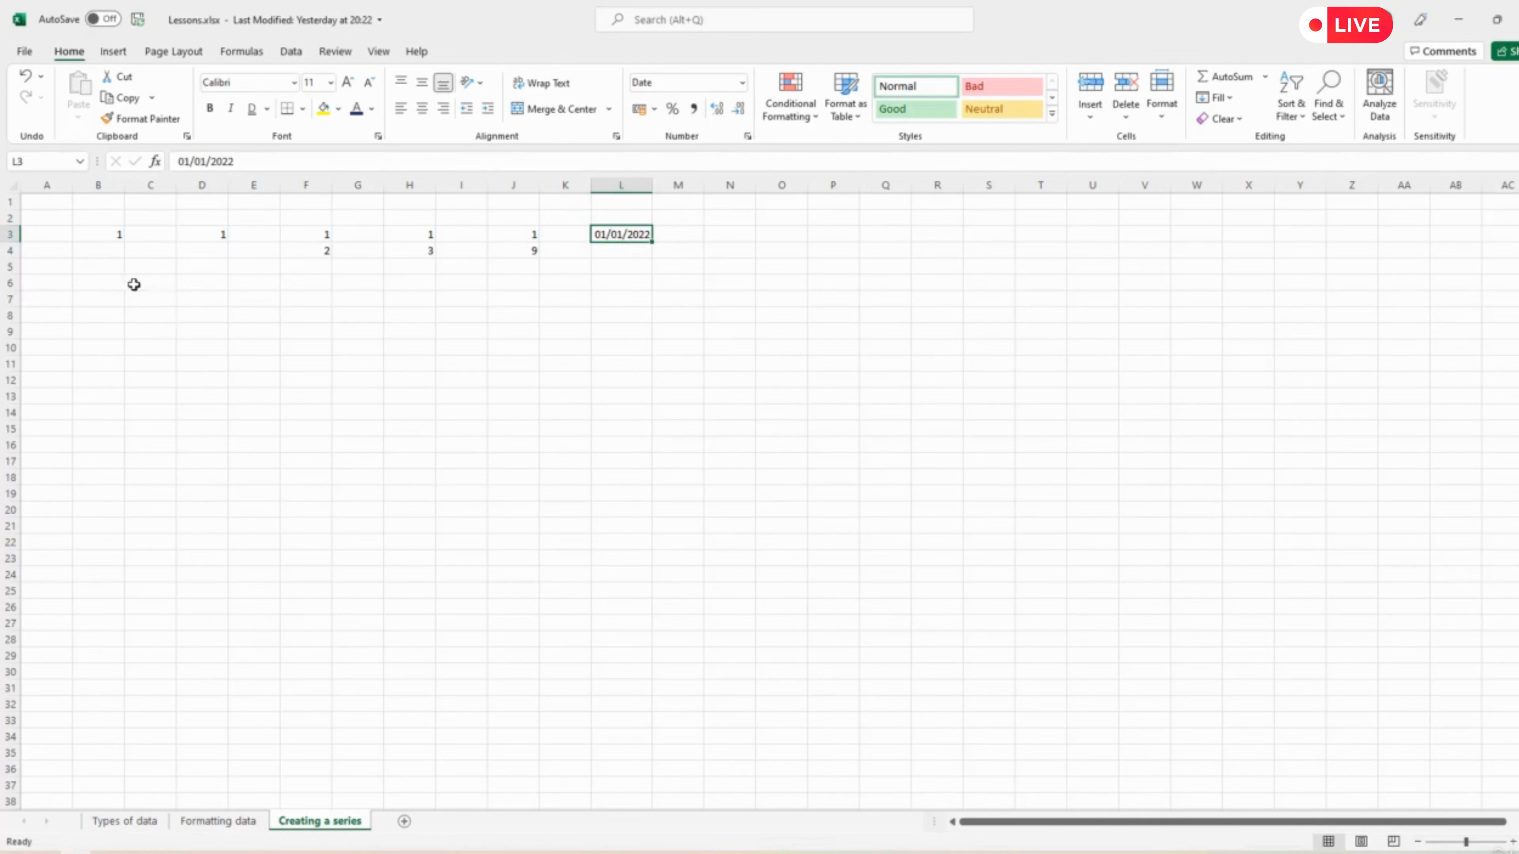
Copy the value in B3 down the column through B15 with AutoFill.
{"action": "left_click", "coordinate": [96, 232]}
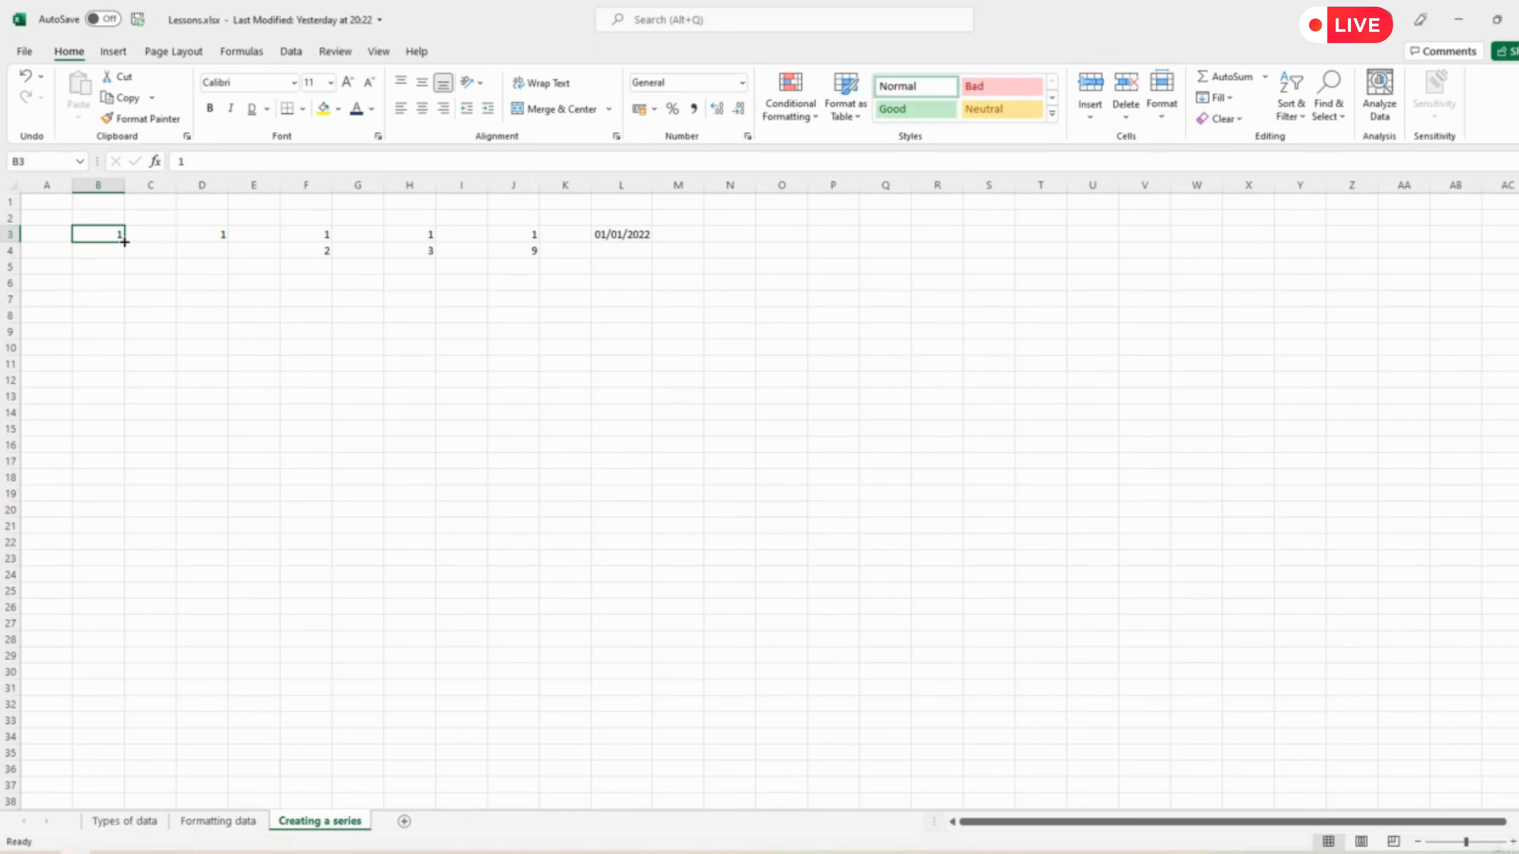
{"action": "left_click_drag", "start_coordinate": [125, 242], "coordinate": [124, 242]}
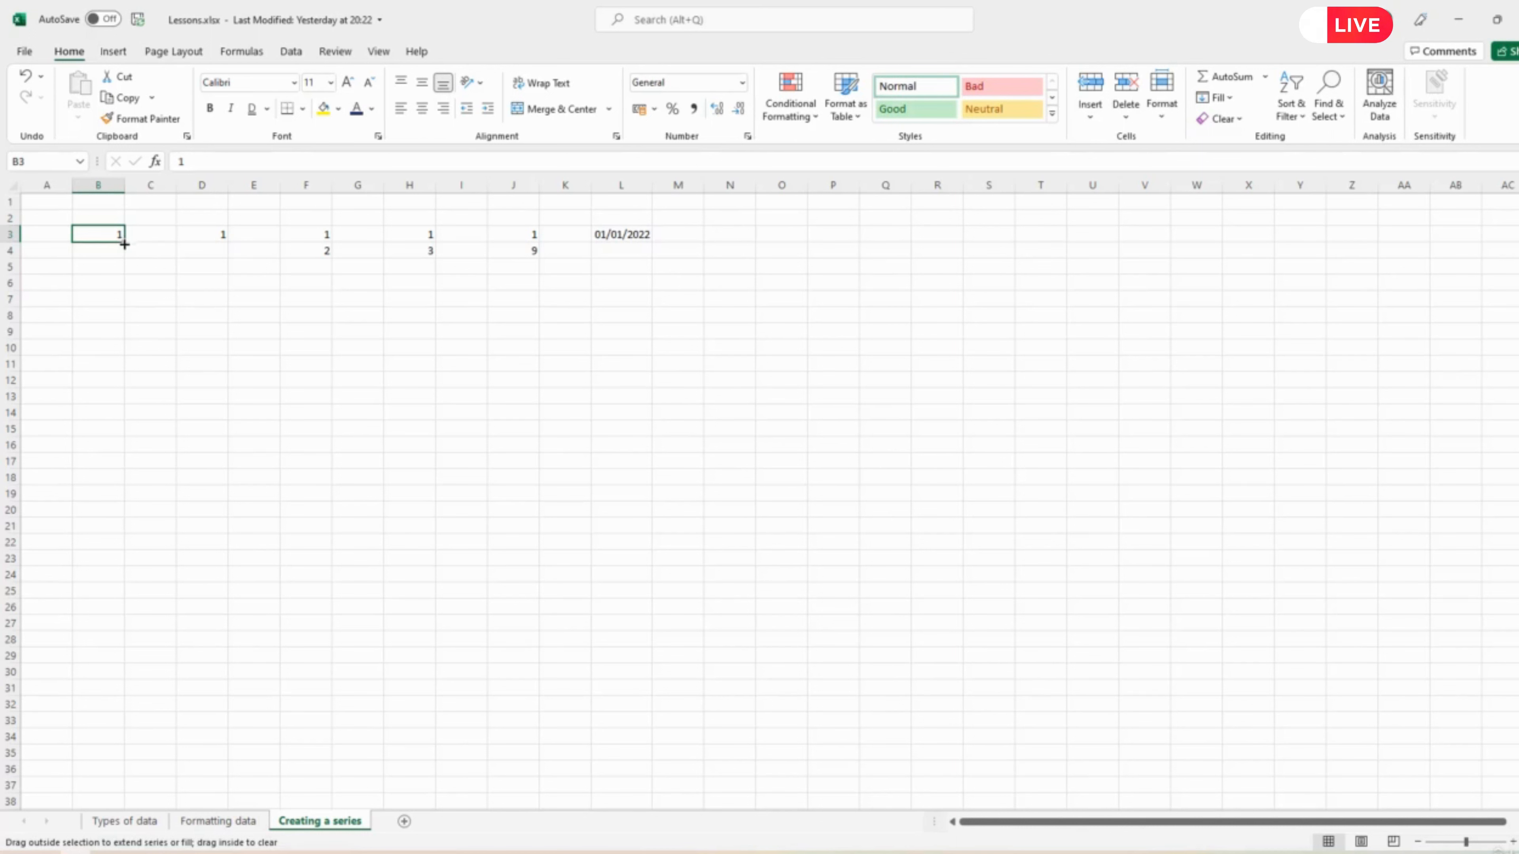
{"action": "left_click_drag", "start_coordinate": [124, 244], "coordinate": [123, 438]}
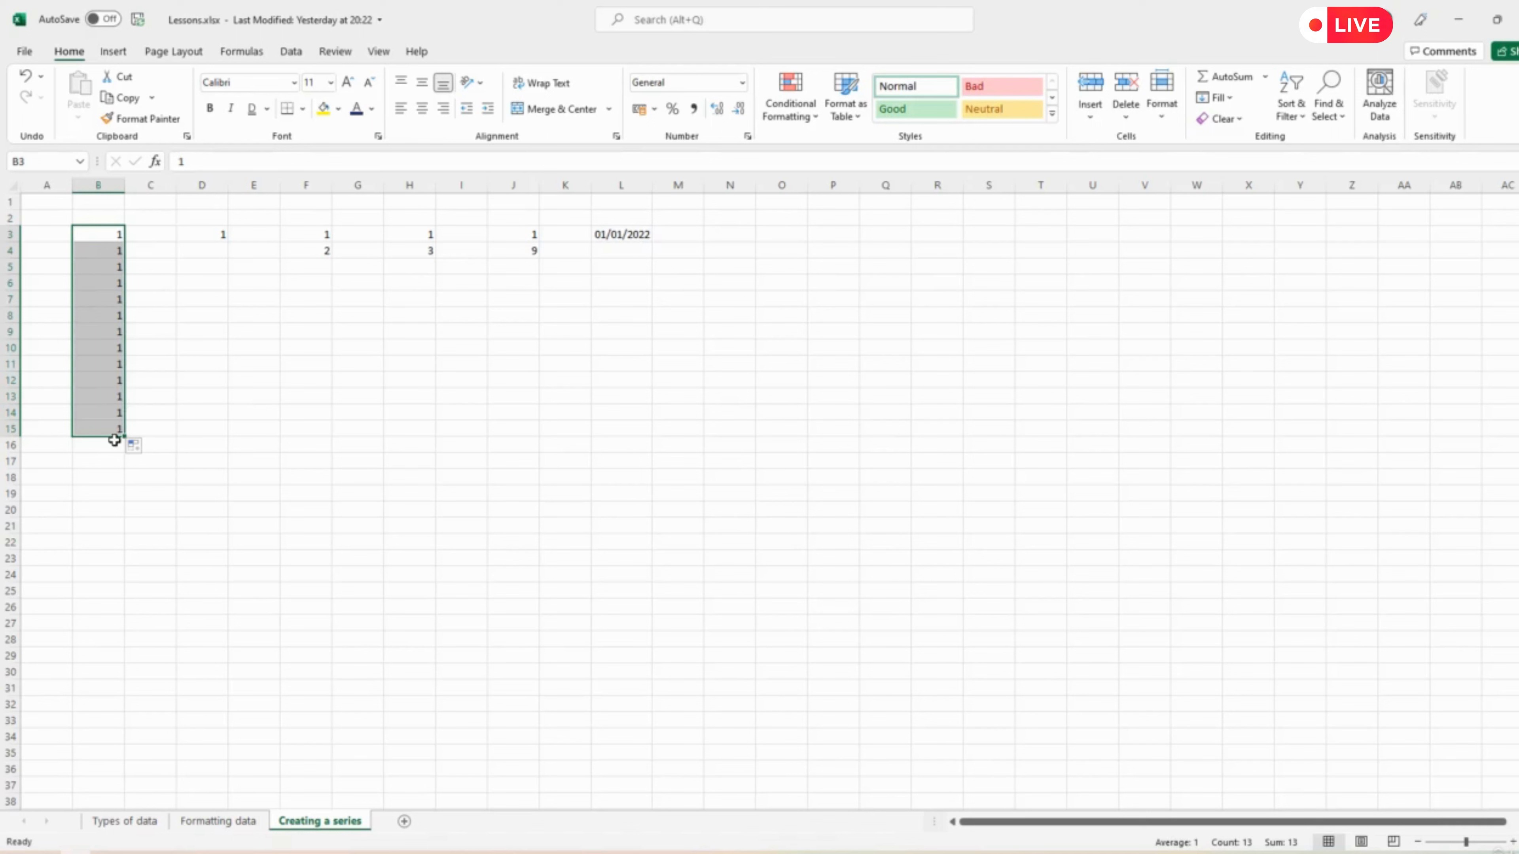
{"action": "left_click", "coordinate": [160, 338]}
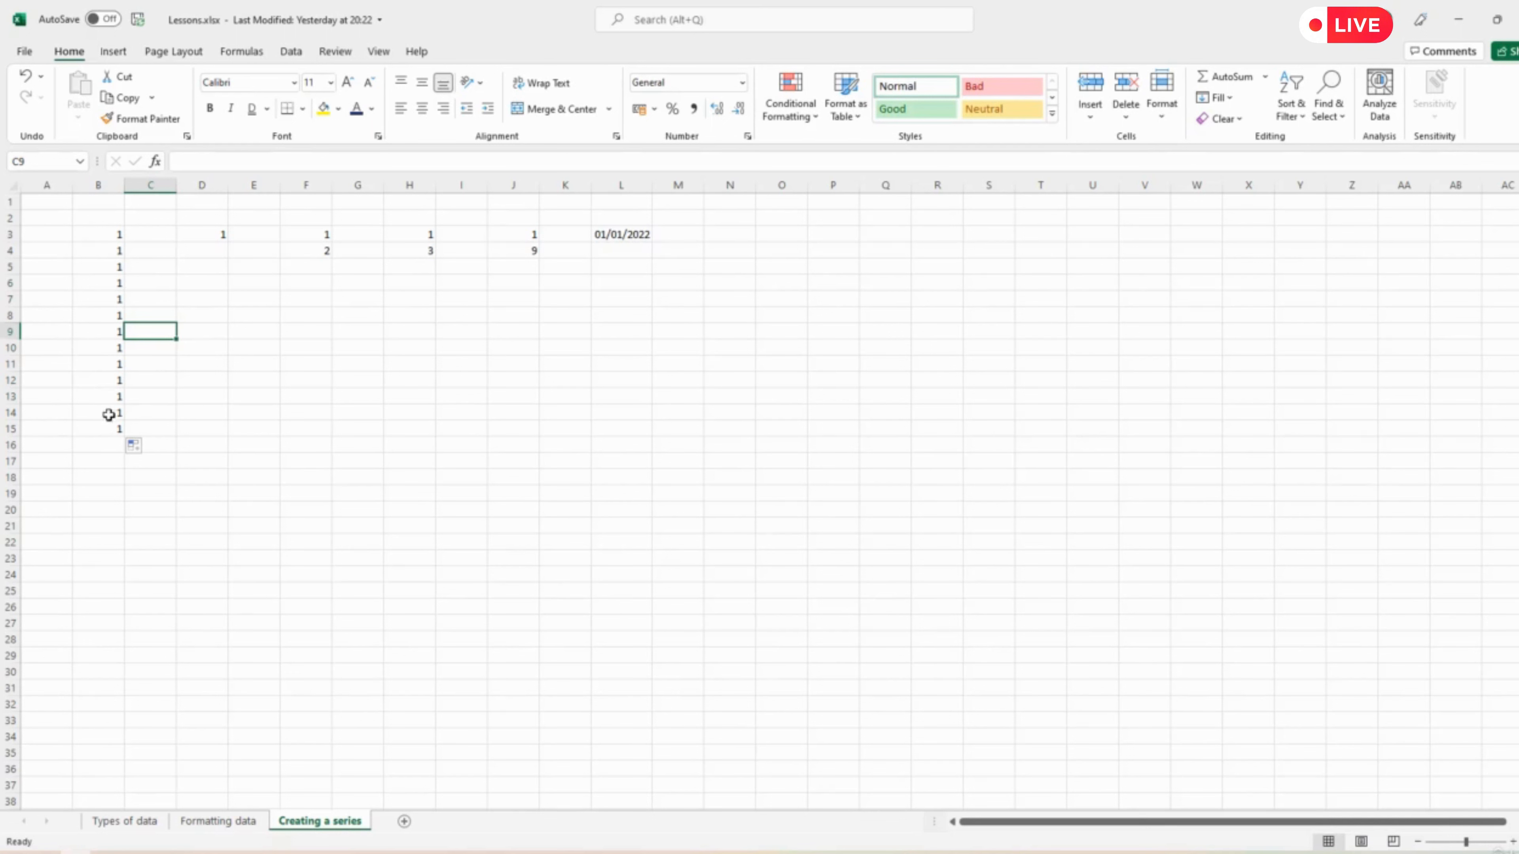
AutoFill D3 down through D15 and set the fill to Fill Series so the numbers increase by 1.
{"action": "left_click", "coordinate": [209, 234]}
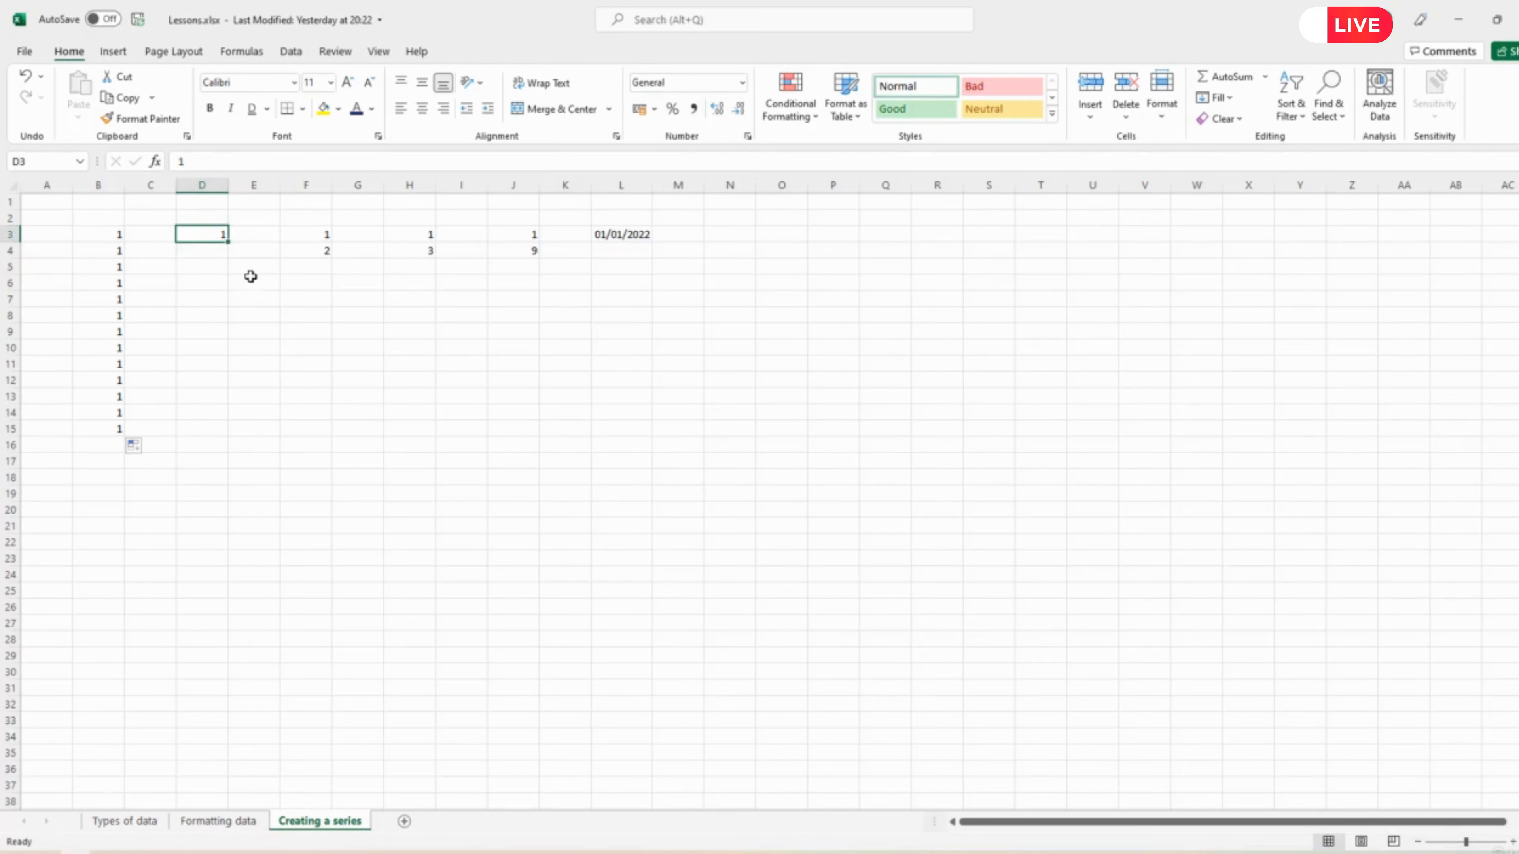
{"action": "left_click_drag", "start_coordinate": [229, 242], "coordinate": [229, 242]}
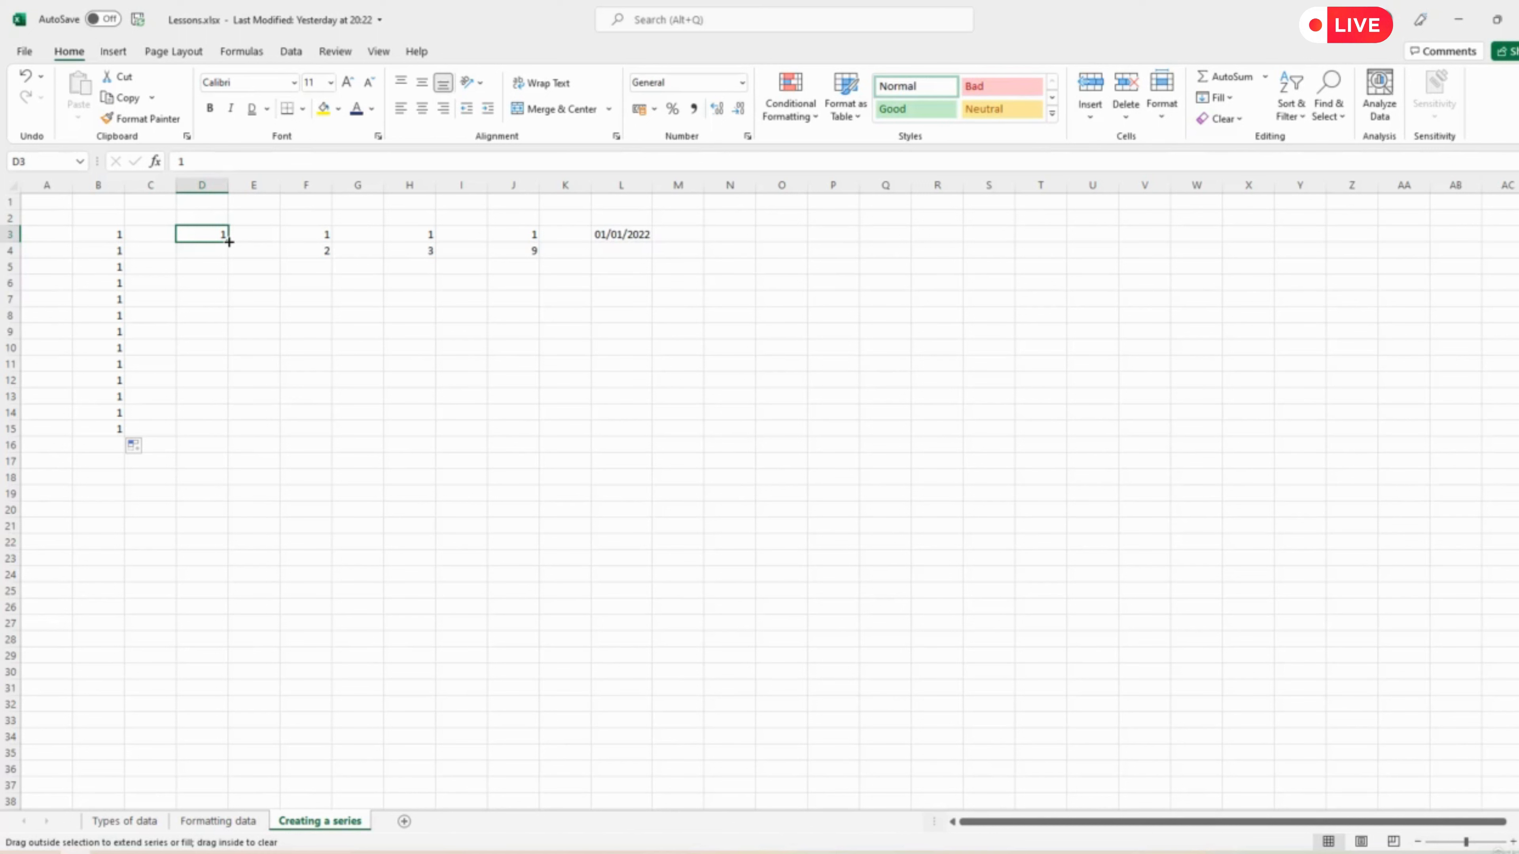
{"action": "left_click_drag", "start_coordinate": [229, 242], "coordinate": [233, 431]}
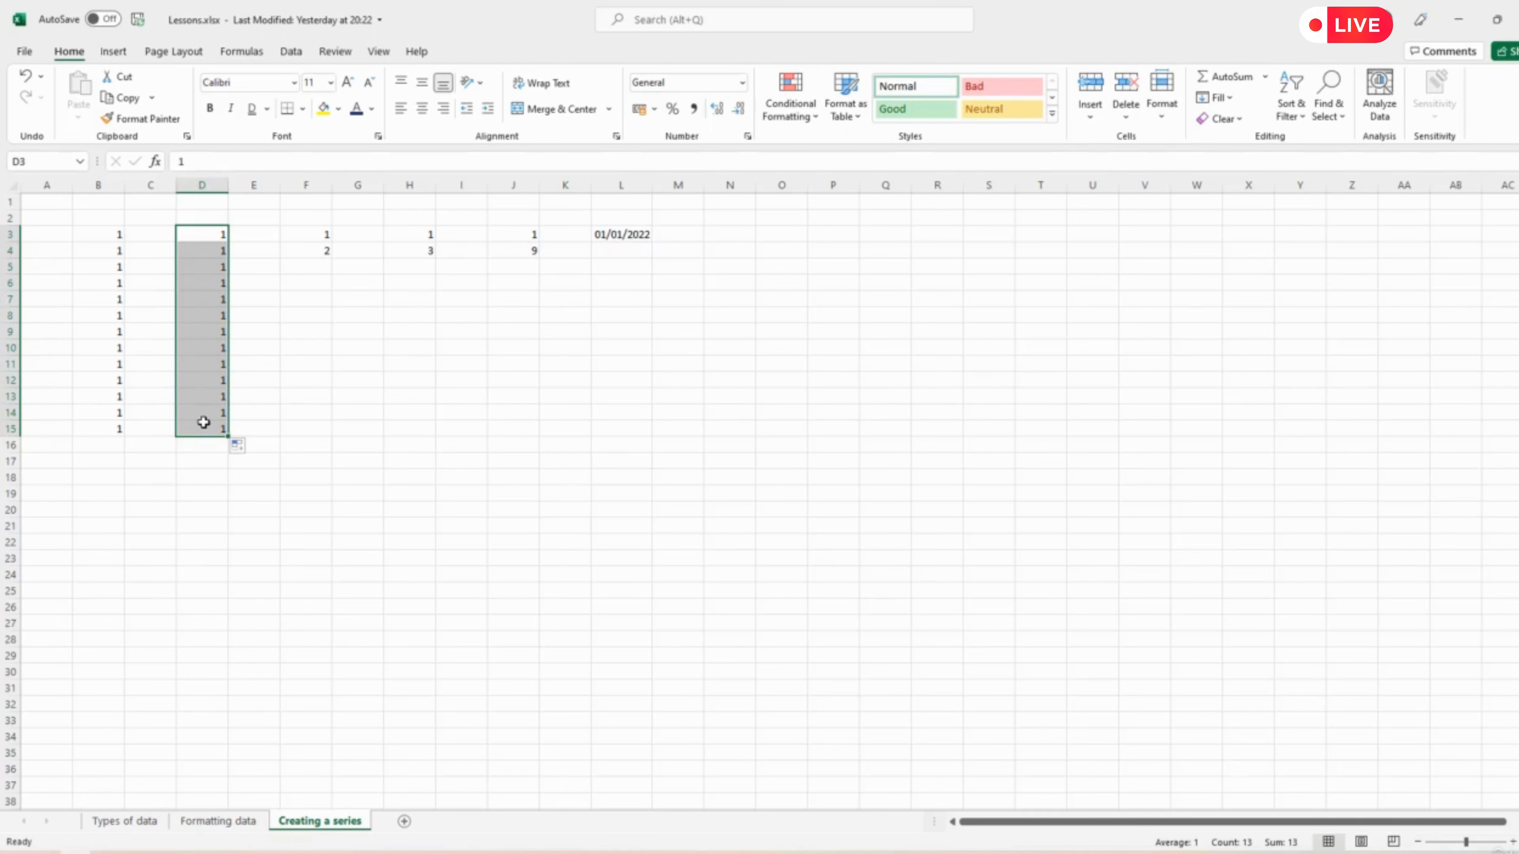
{"action": "left_click", "coordinate": [252, 446]}
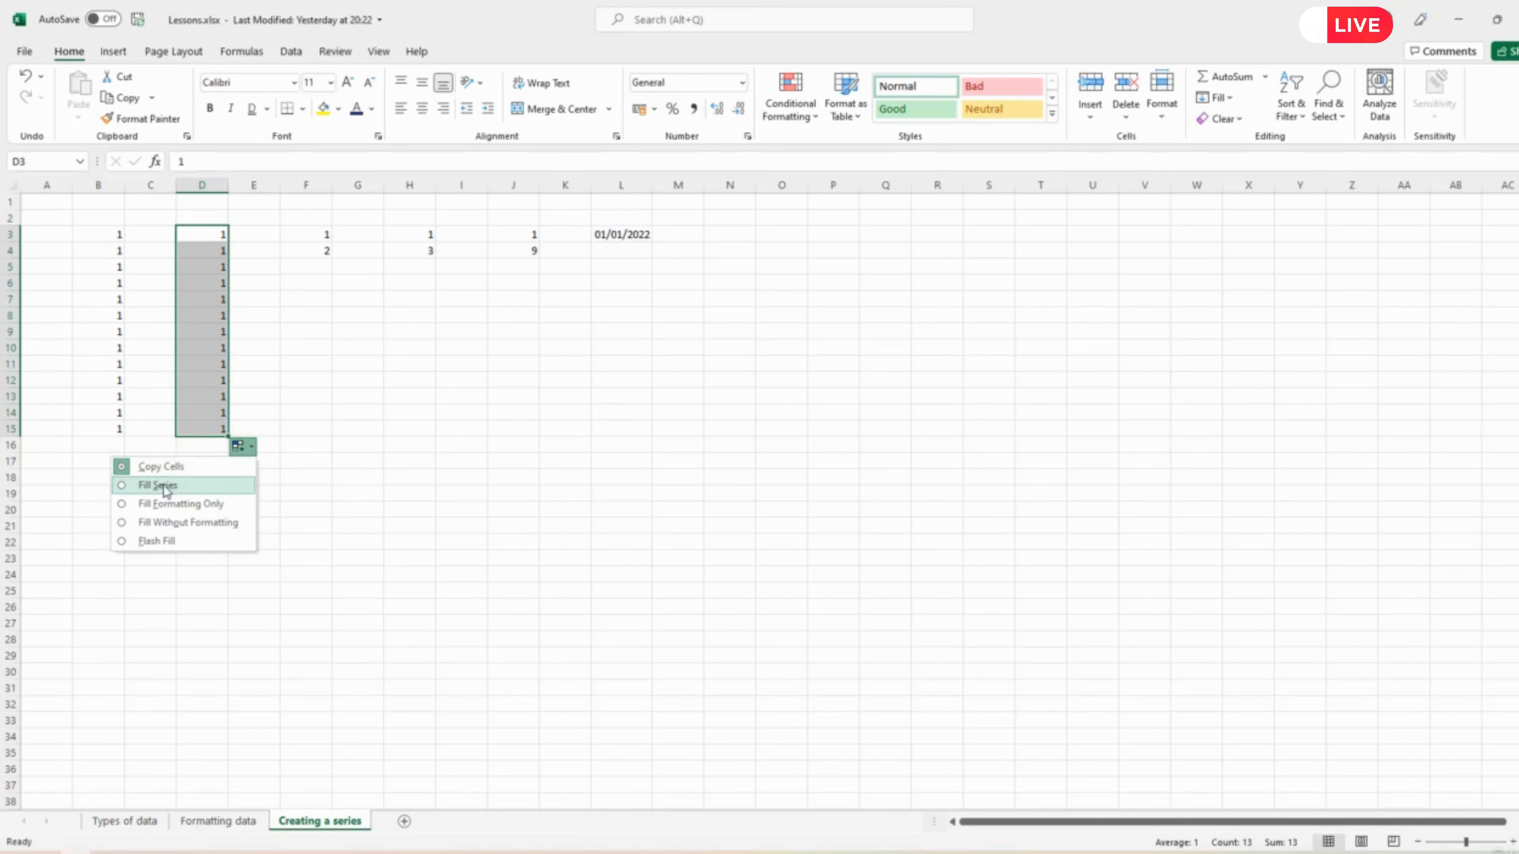
{"action": "left_click", "coordinate": [123, 488]}
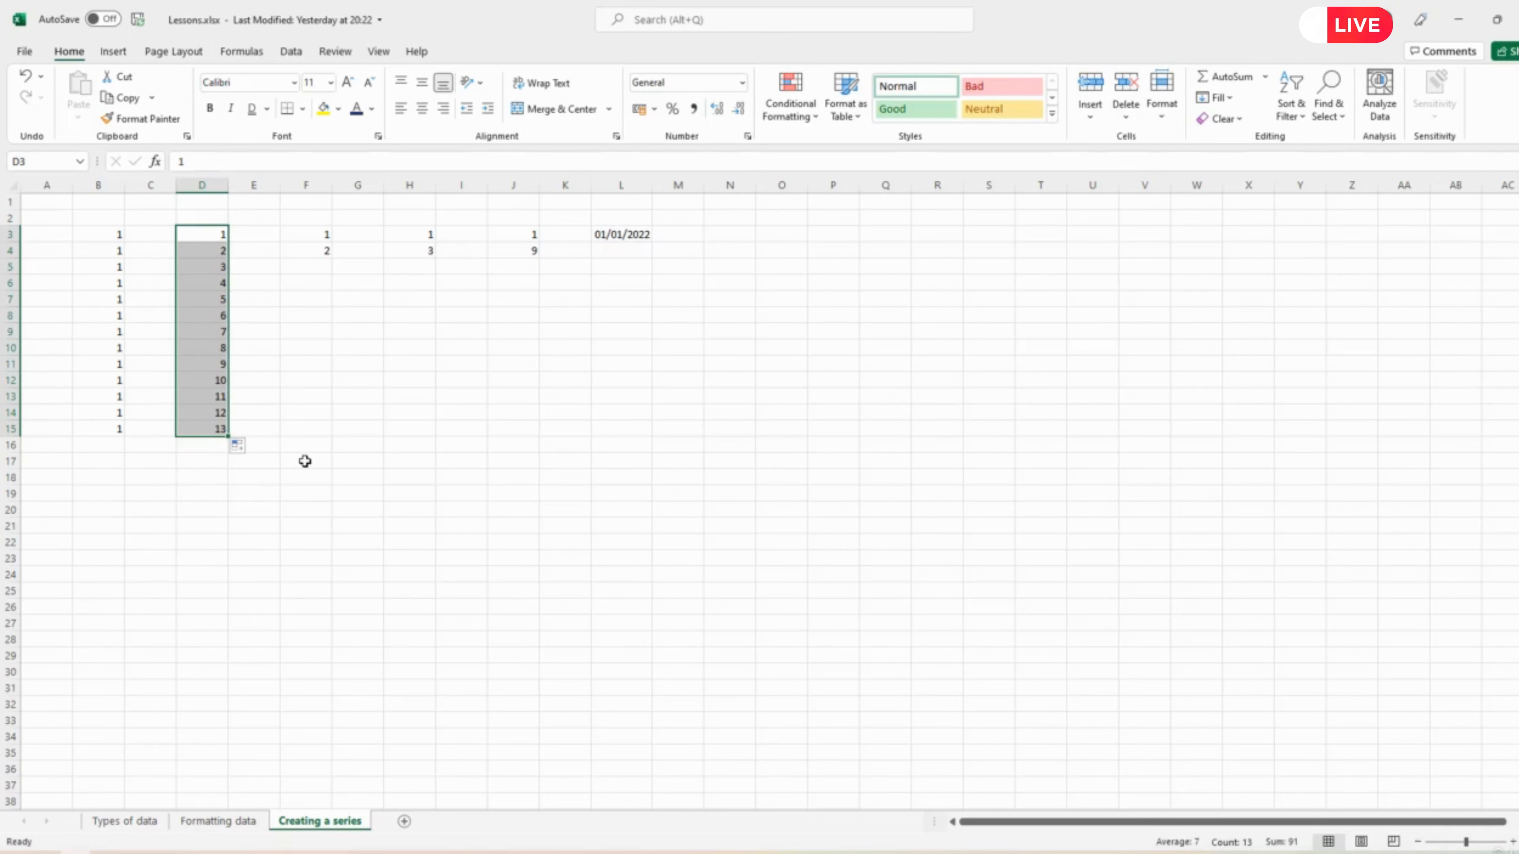
{"action": "left_click", "coordinate": [260, 319]}
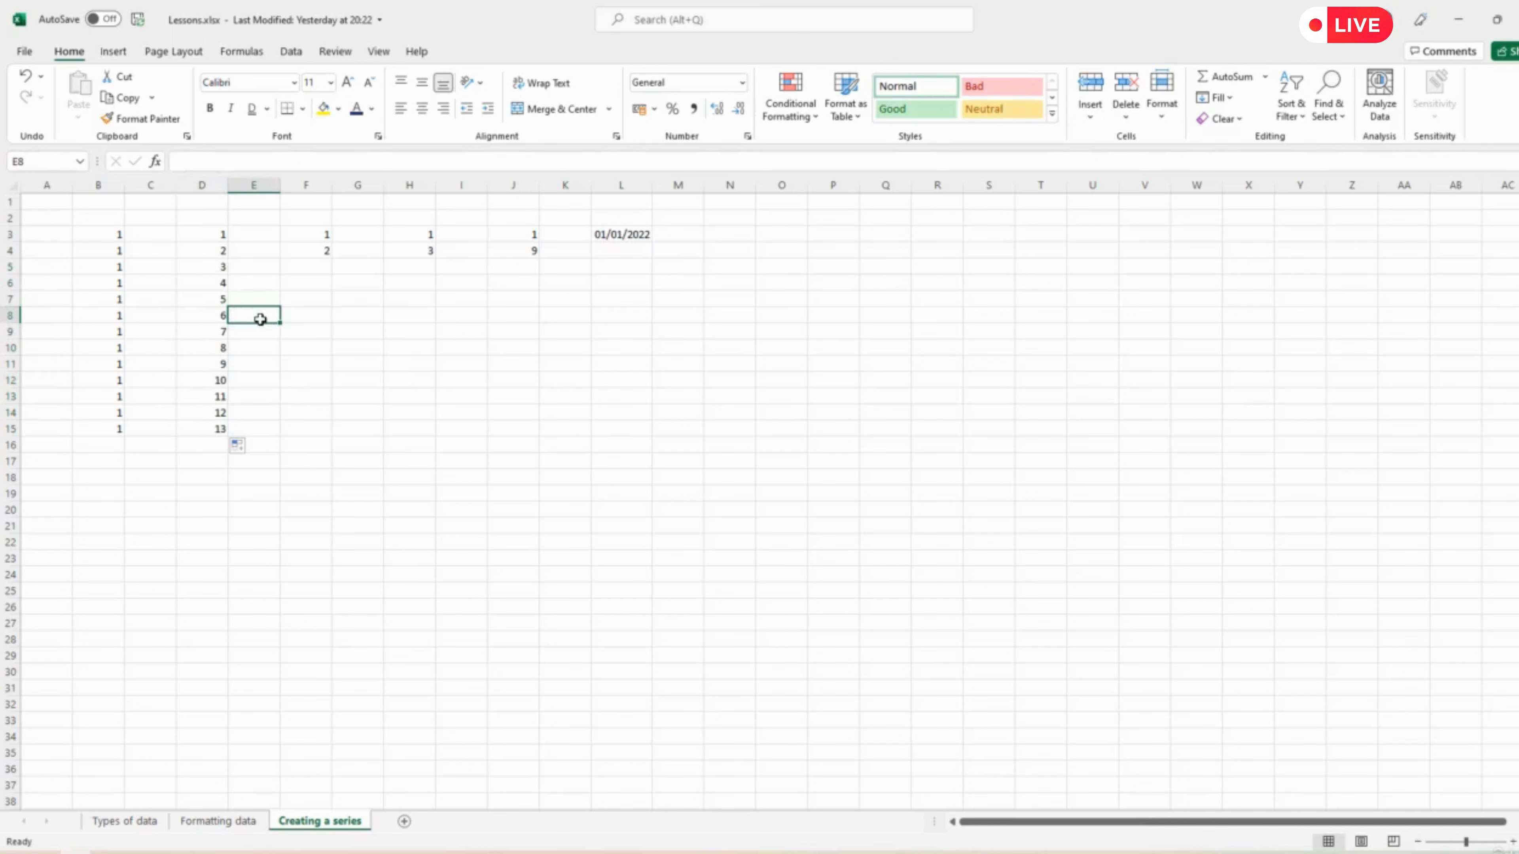
Compare the incrementing series in column D with the copied values in column B and review the AutoFill options.
{"action": "left_click", "coordinate": [201, 233]}
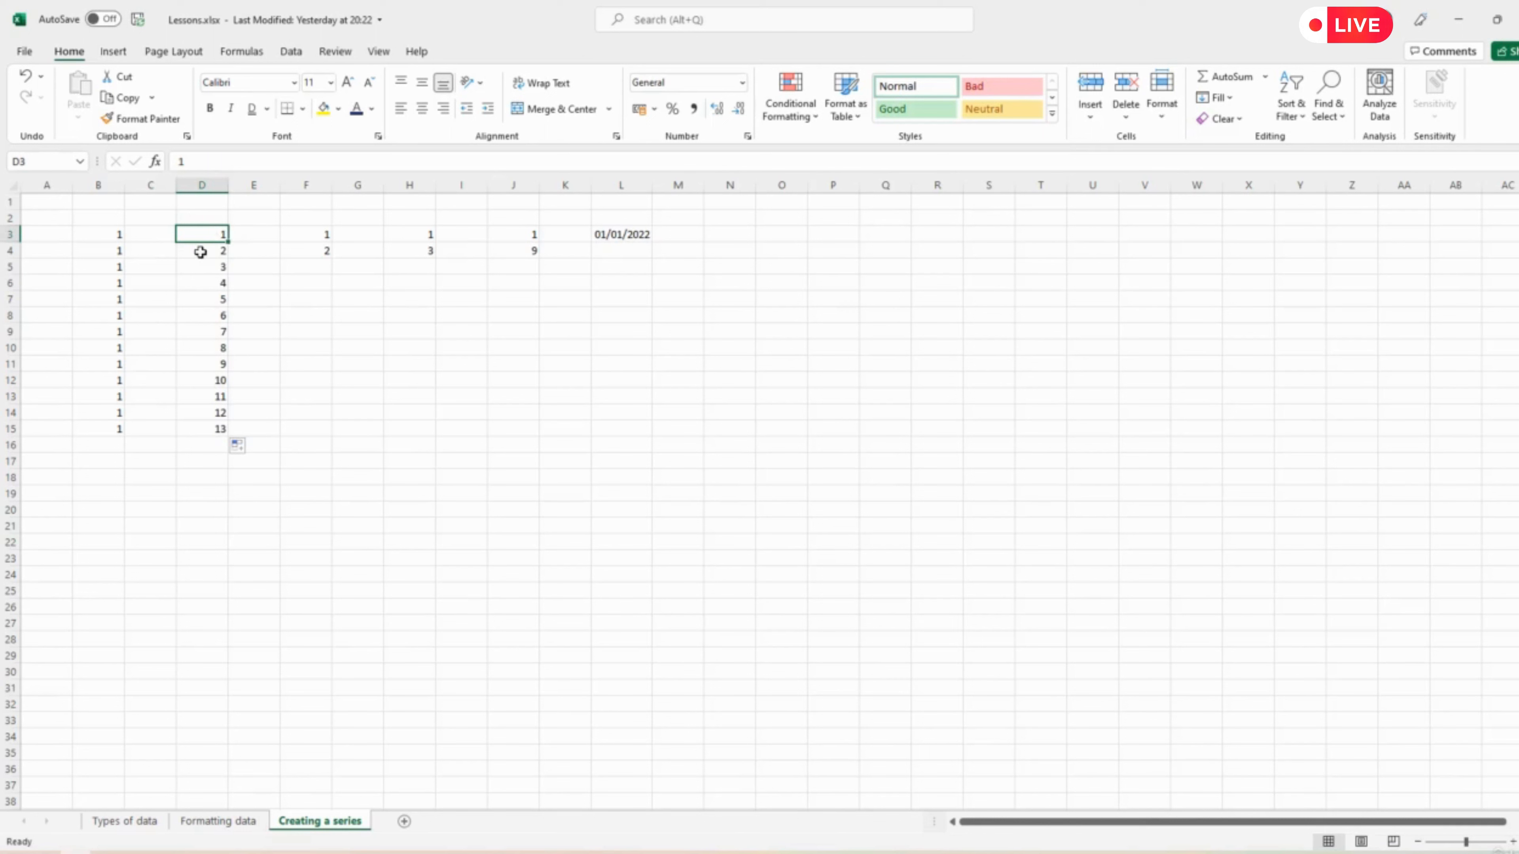
{"action": "left_click", "coordinate": [201, 252]}
{"action": "left_click", "coordinate": [210, 271]}
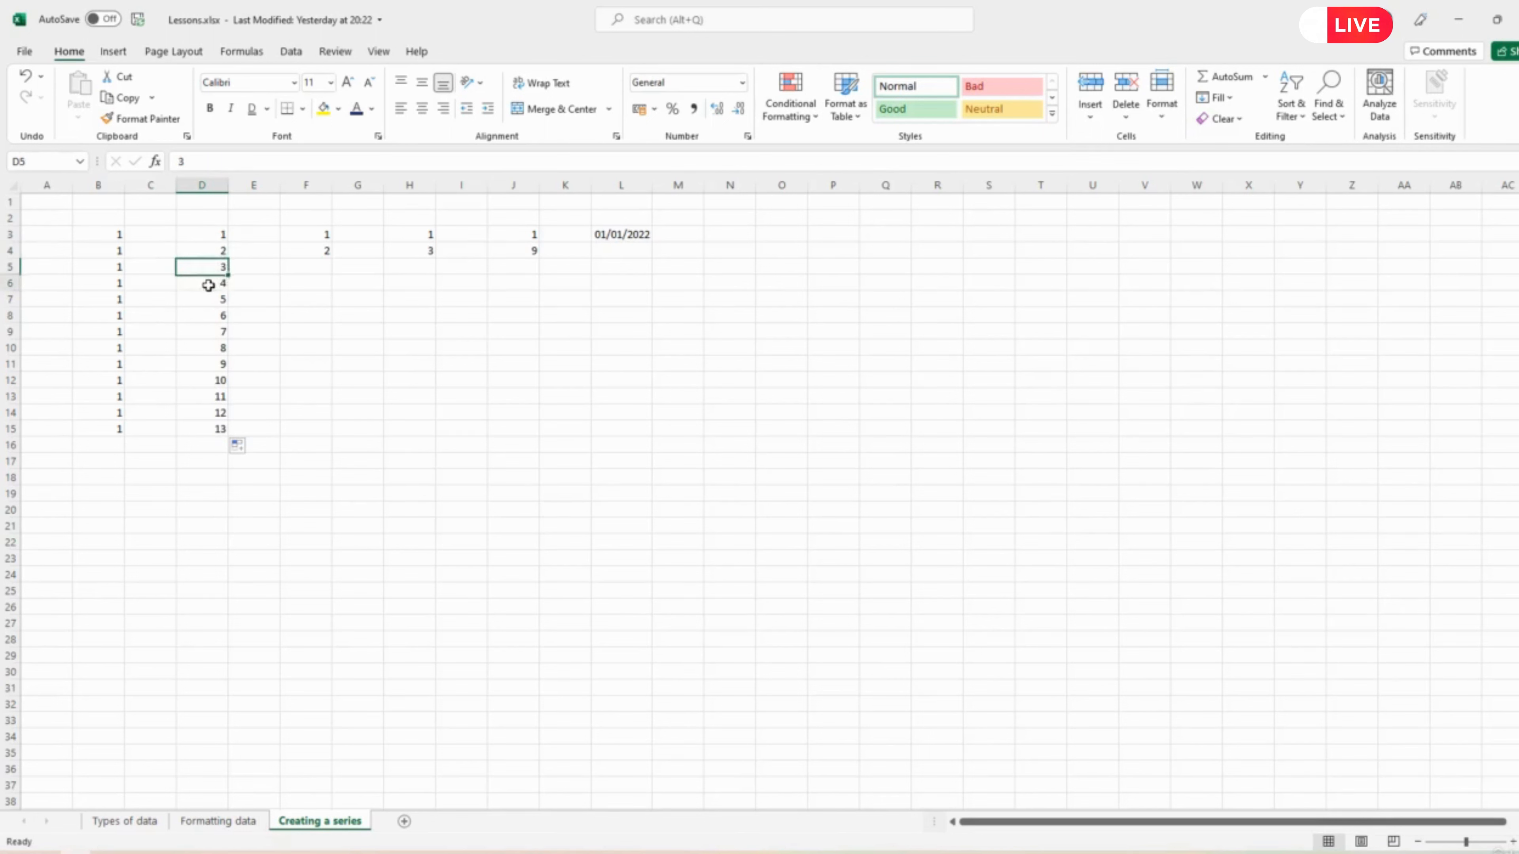
{"action": "left_click", "coordinate": [210, 285]}
{"action": "left_click", "coordinate": [210, 299]}
{"action": "left_click", "coordinate": [210, 316]}
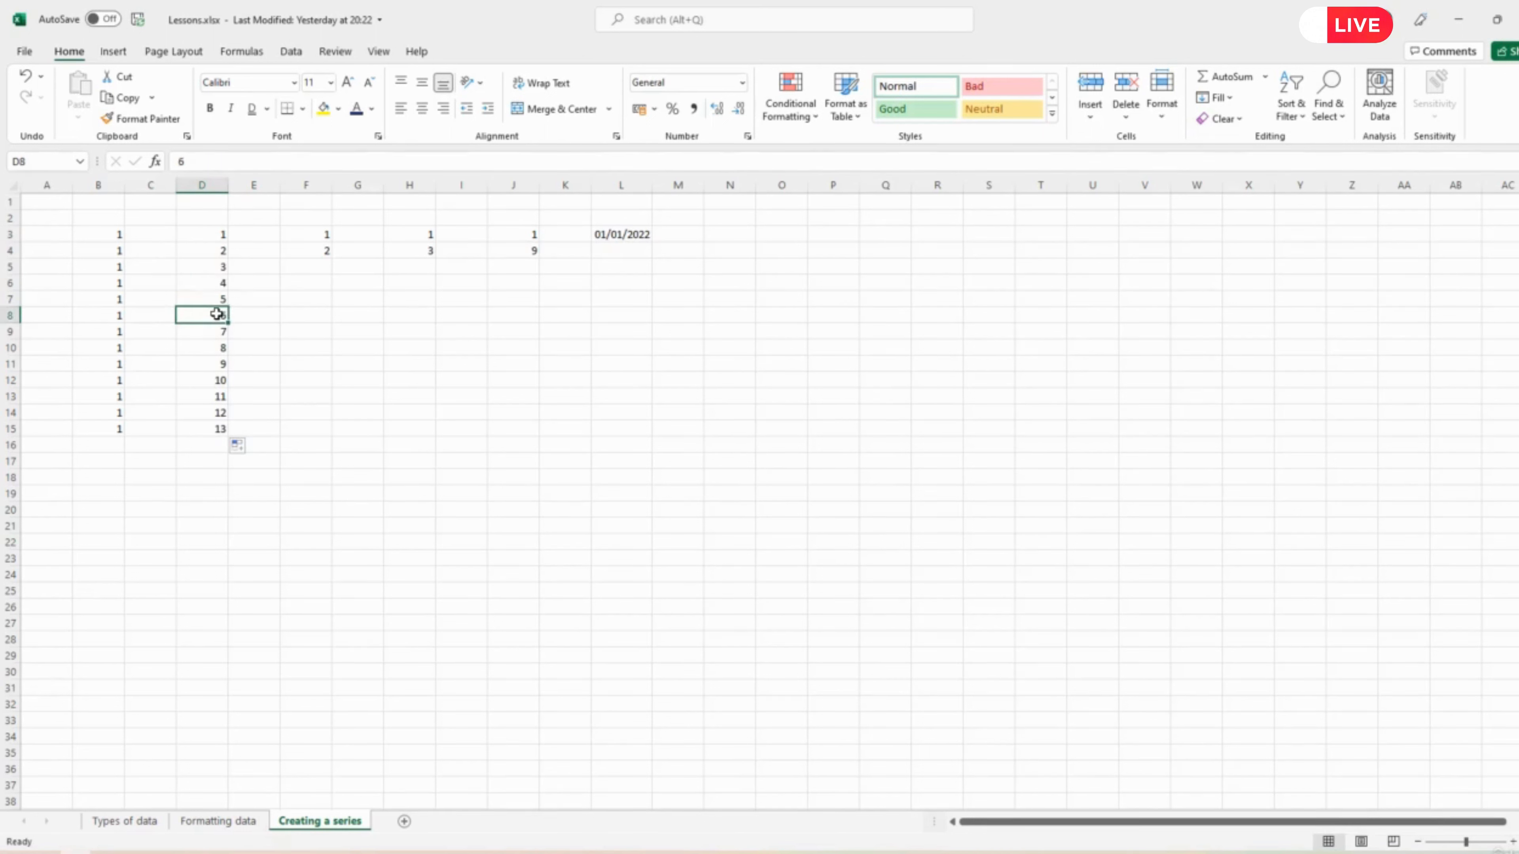
{"action": "left_click", "coordinate": [106, 233]}
{"action": "left_click_drag", "start_coordinate": [106, 234], "coordinate": [106, 429]}
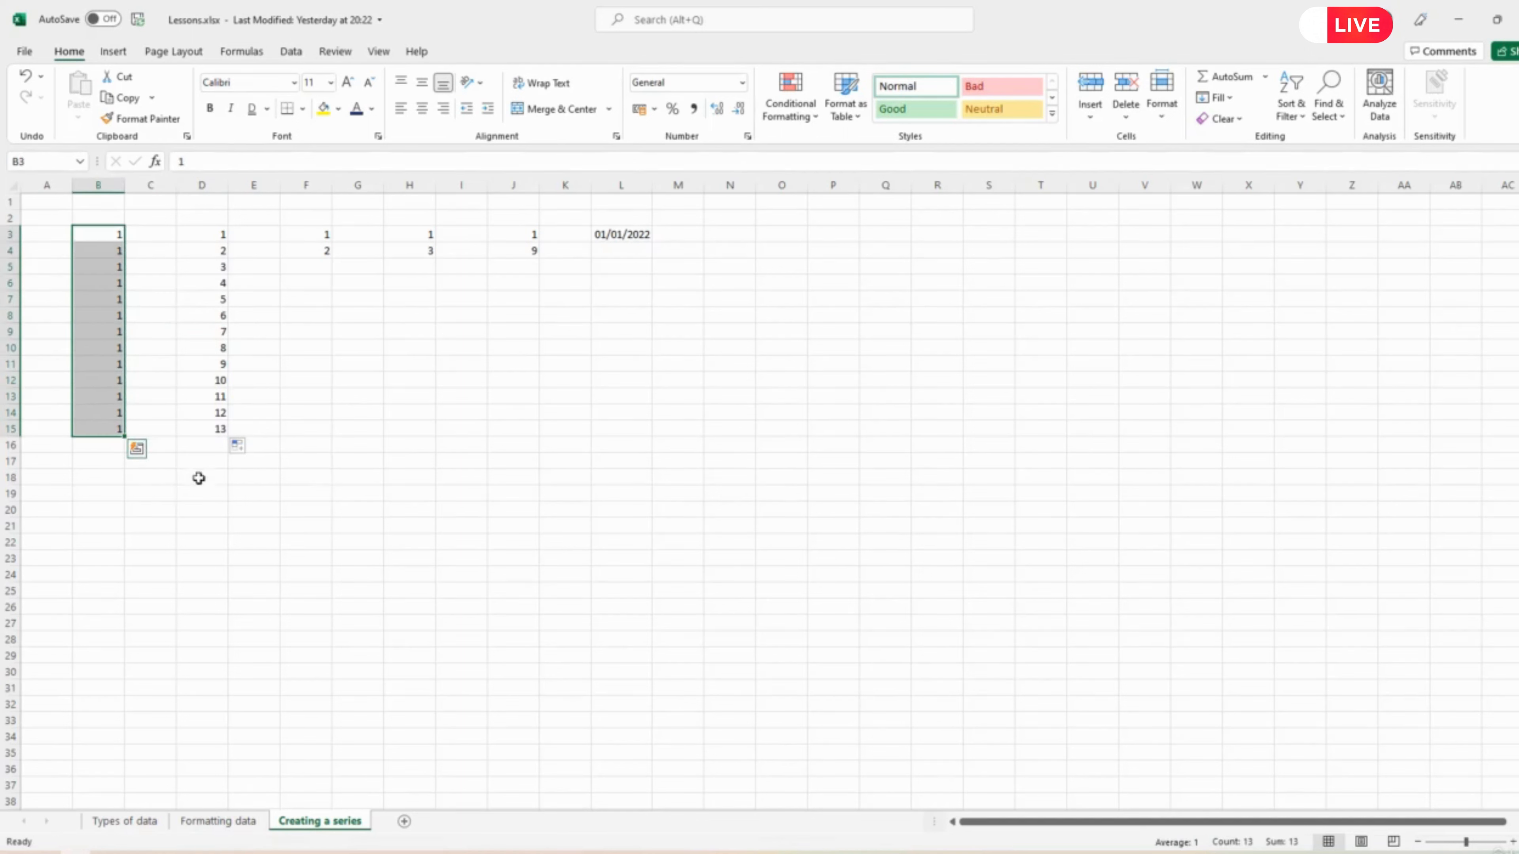
{"action": "left_click", "coordinate": [250, 448]}
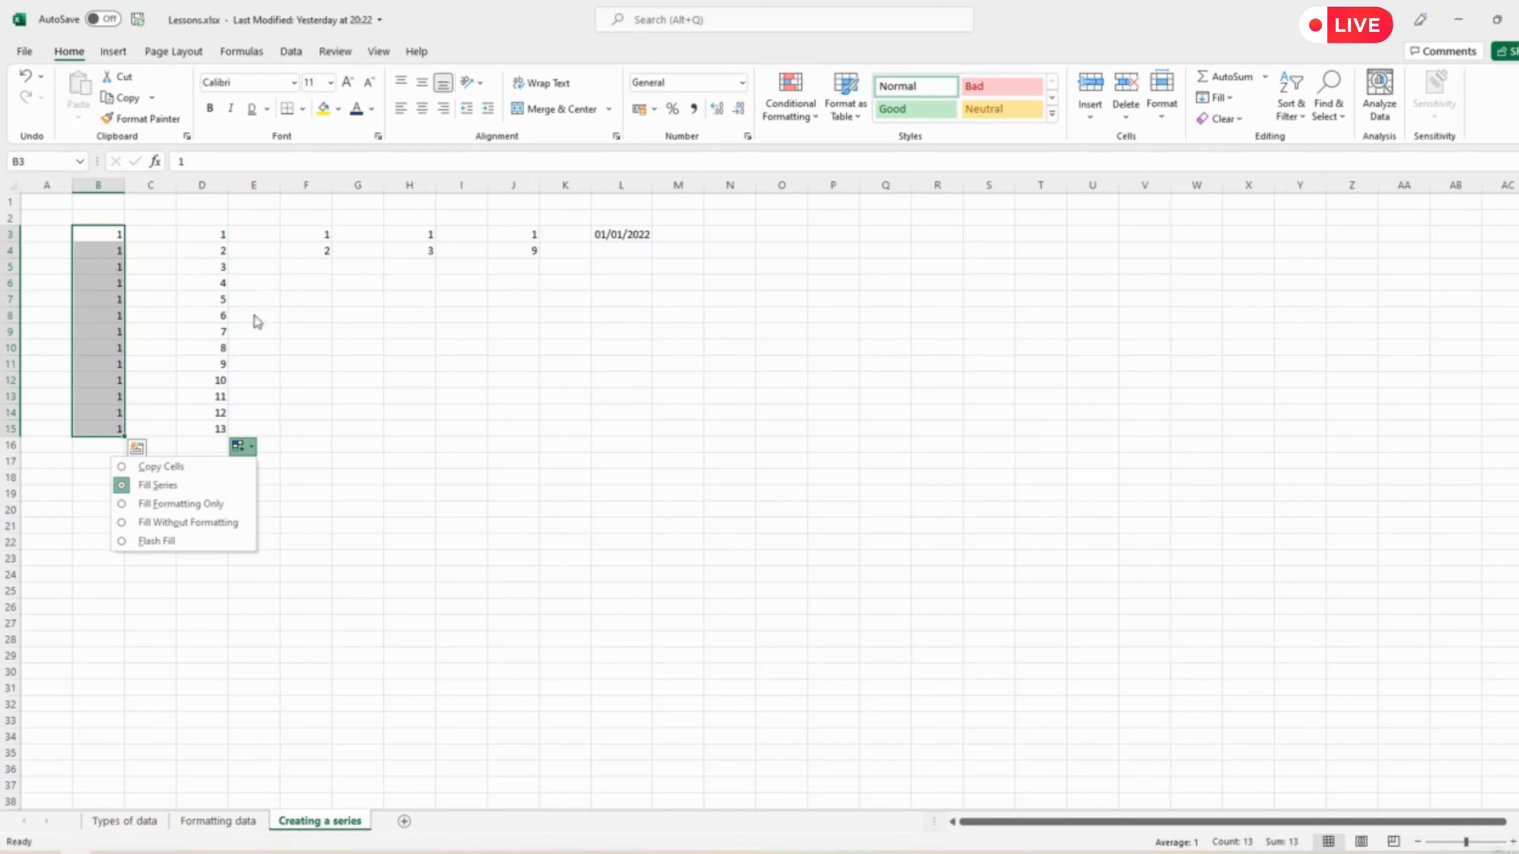
{"action": "left_click", "coordinate": [367, 443]}
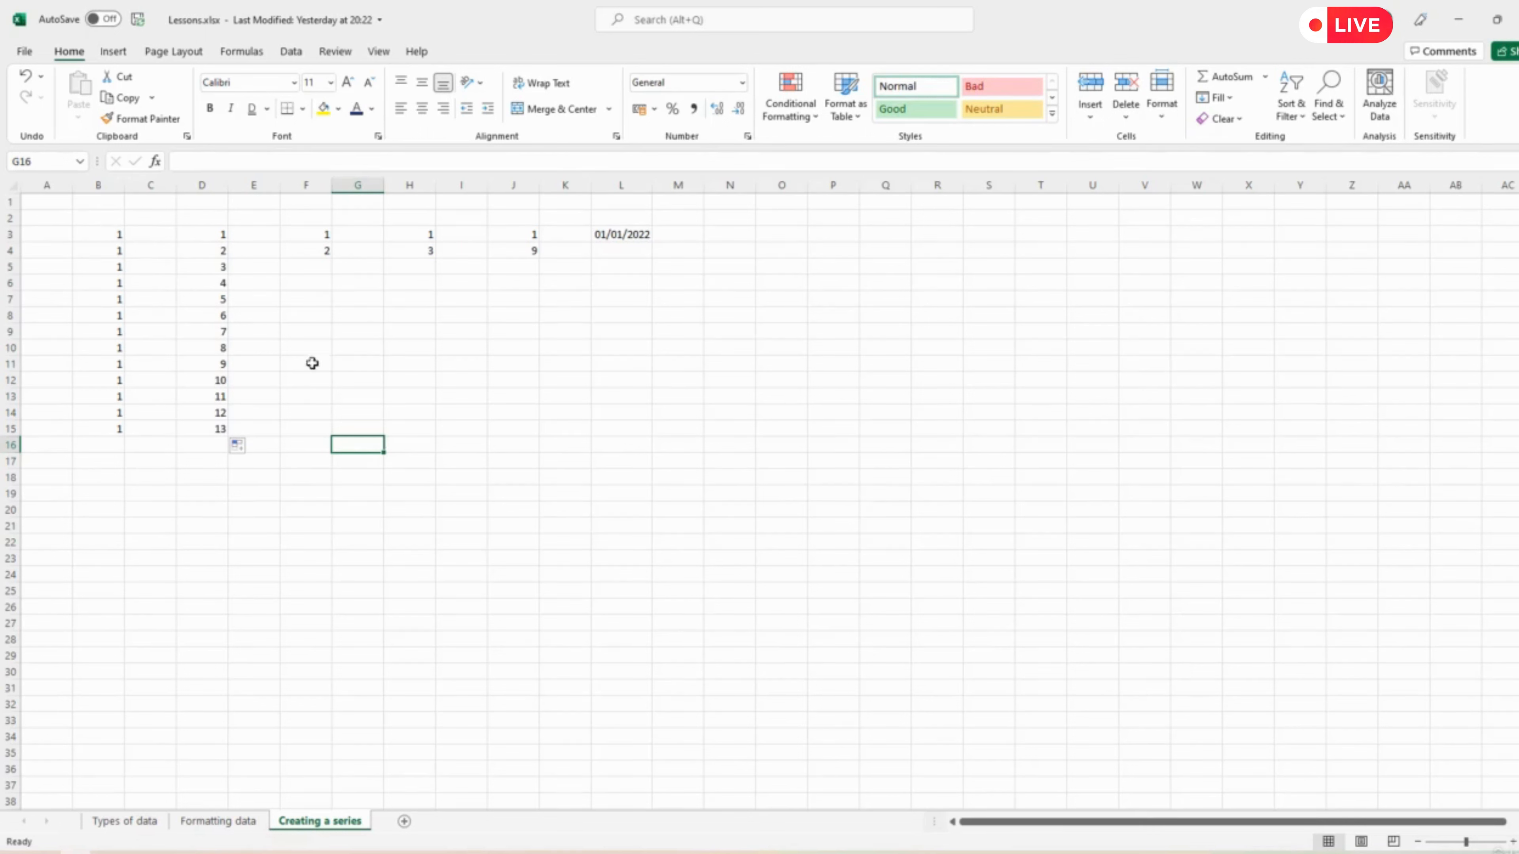
Extend the pattern of the two starting values in F3:F4 down through F15.
{"action": "left_click", "coordinate": [299, 233]}
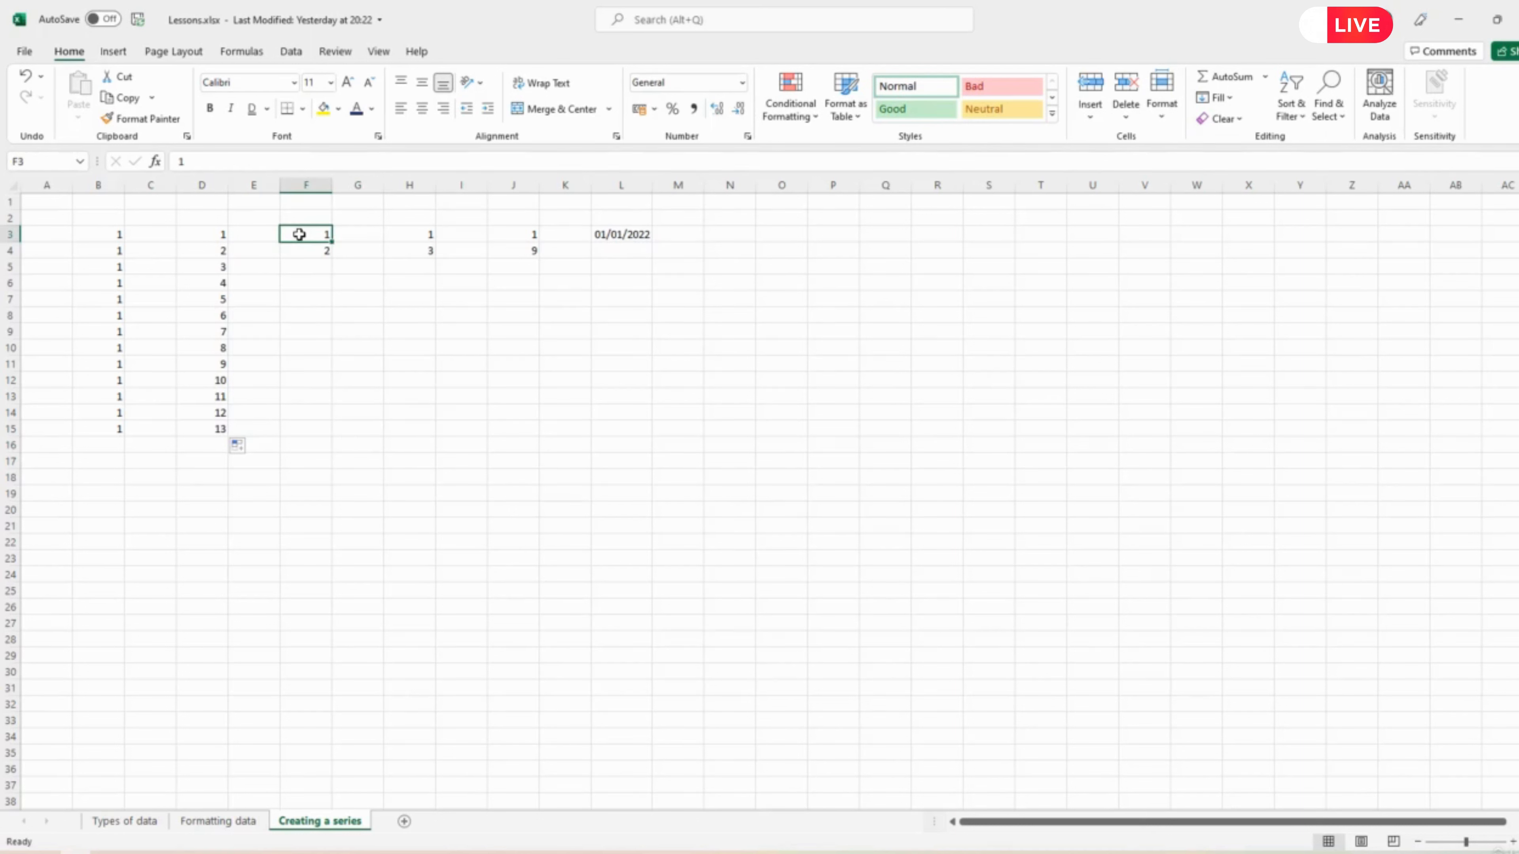
{"action": "left_click_drag", "start_coordinate": [299, 234], "coordinate": [299, 251]}
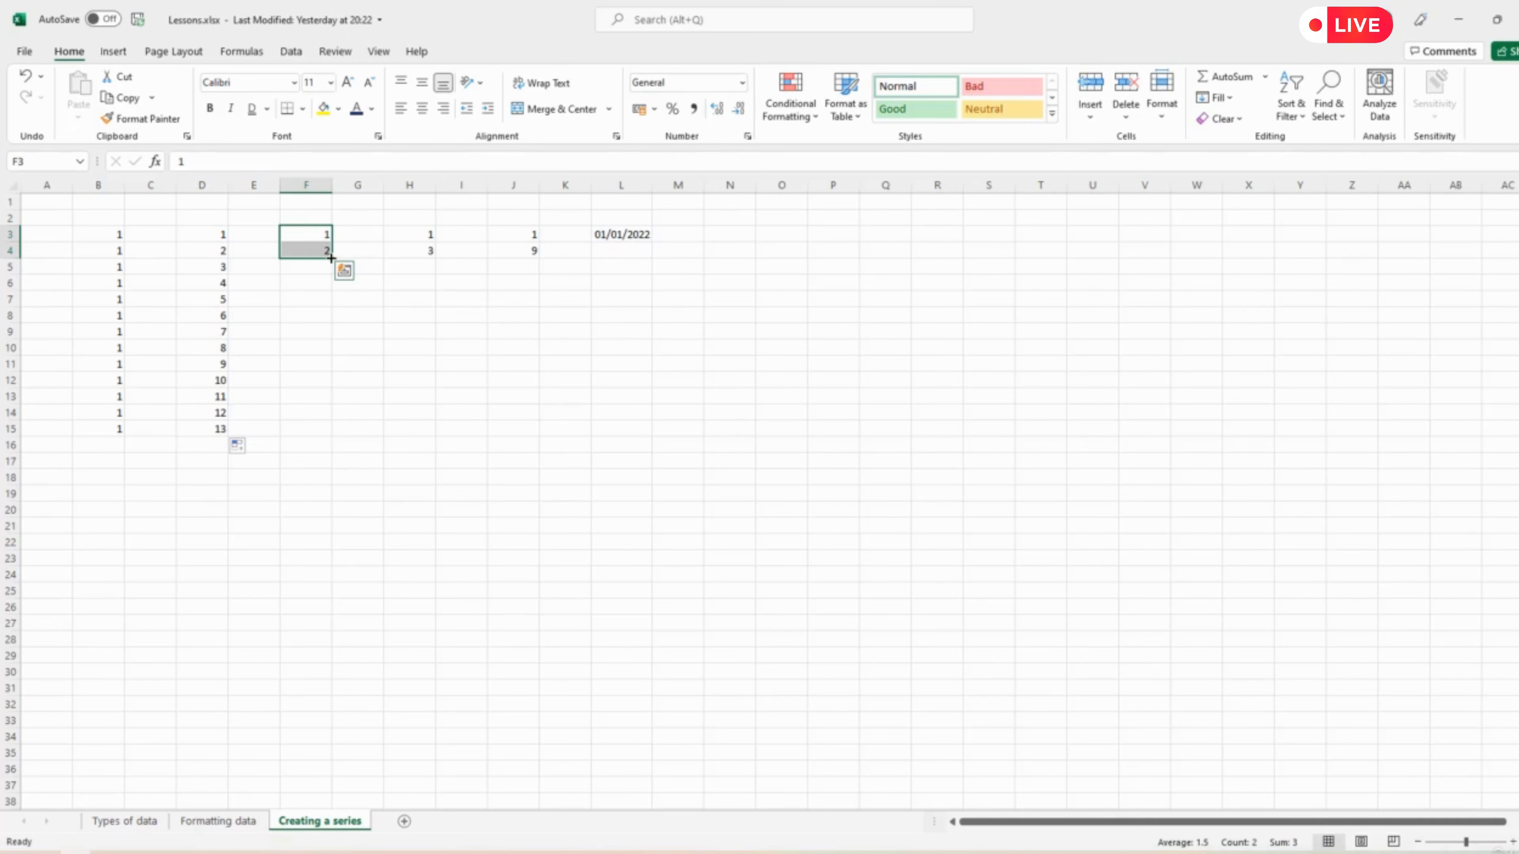
{"action": "left_click_drag", "start_coordinate": [331, 258], "coordinate": [331, 258]}
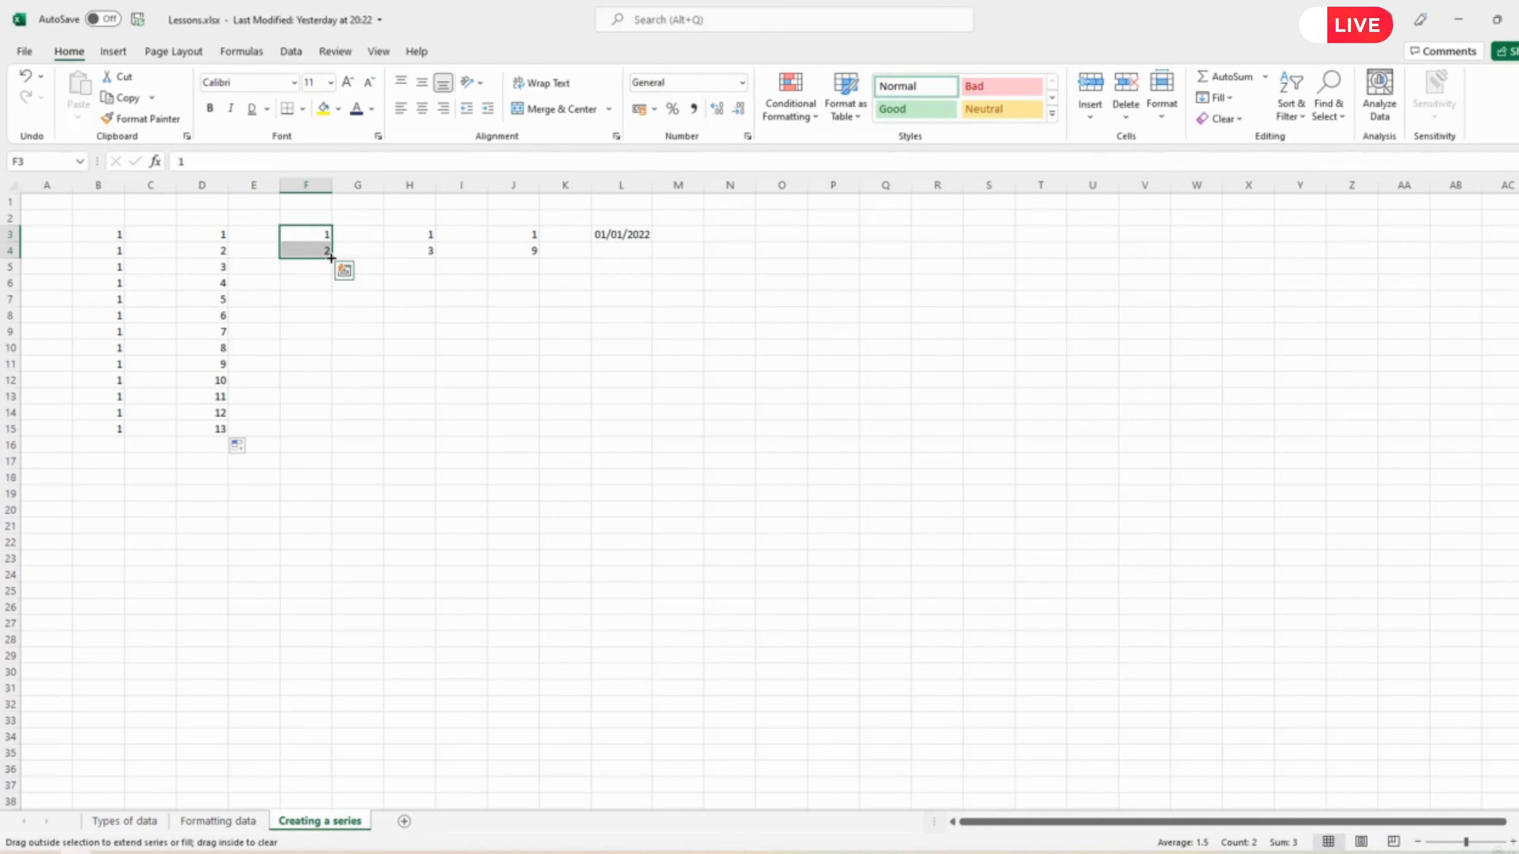
{"action": "left_click_drag", "start_coordinate": [330, 260], "coordinate": [329, 436]}
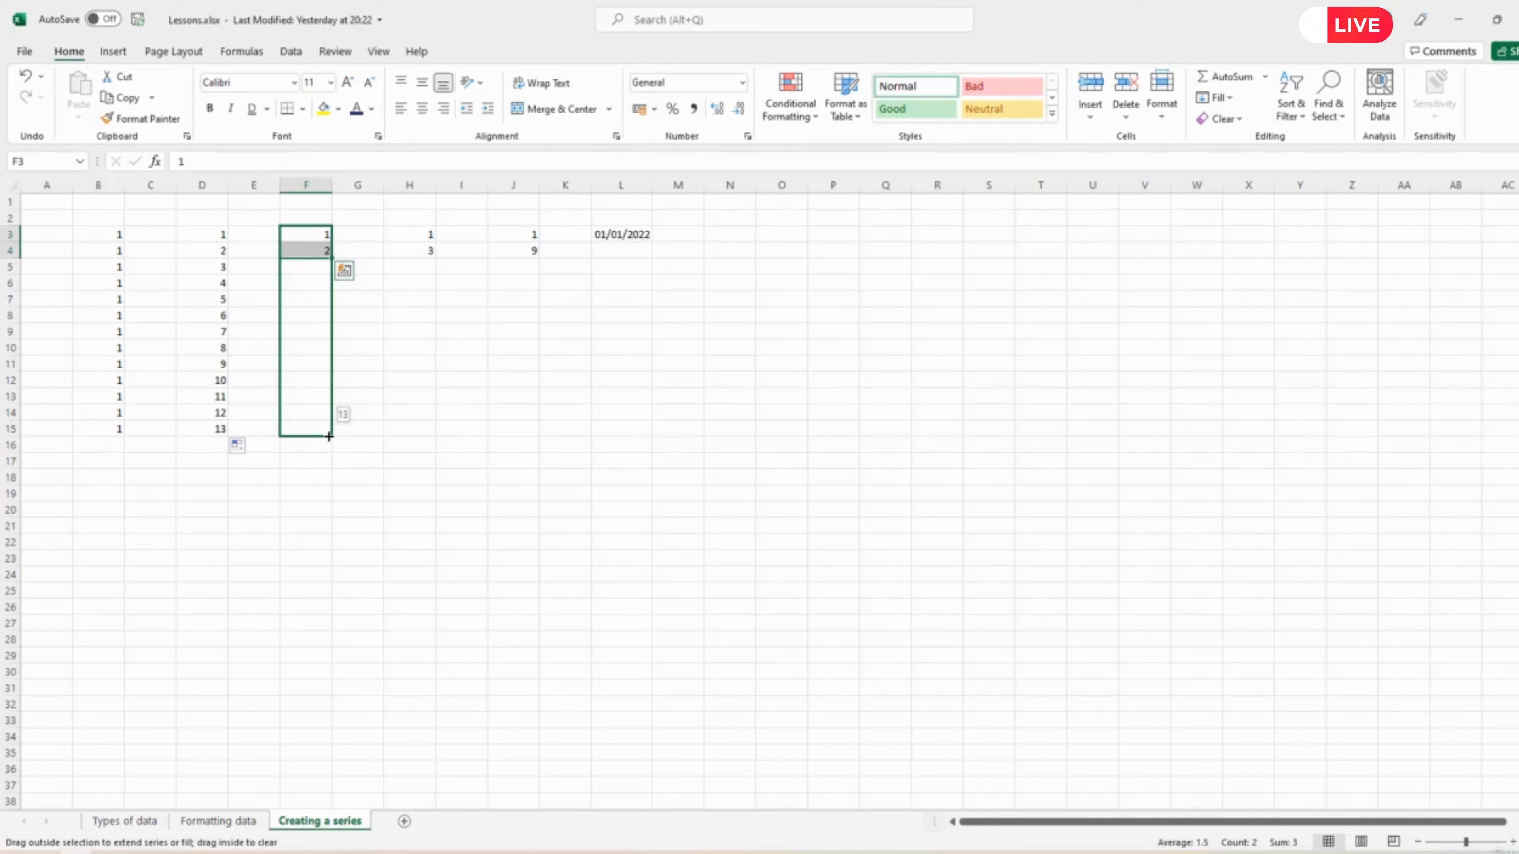
{"action": "left_click_drag", "start_coordinate": [329, 437], "coordinate": [329, 436]}
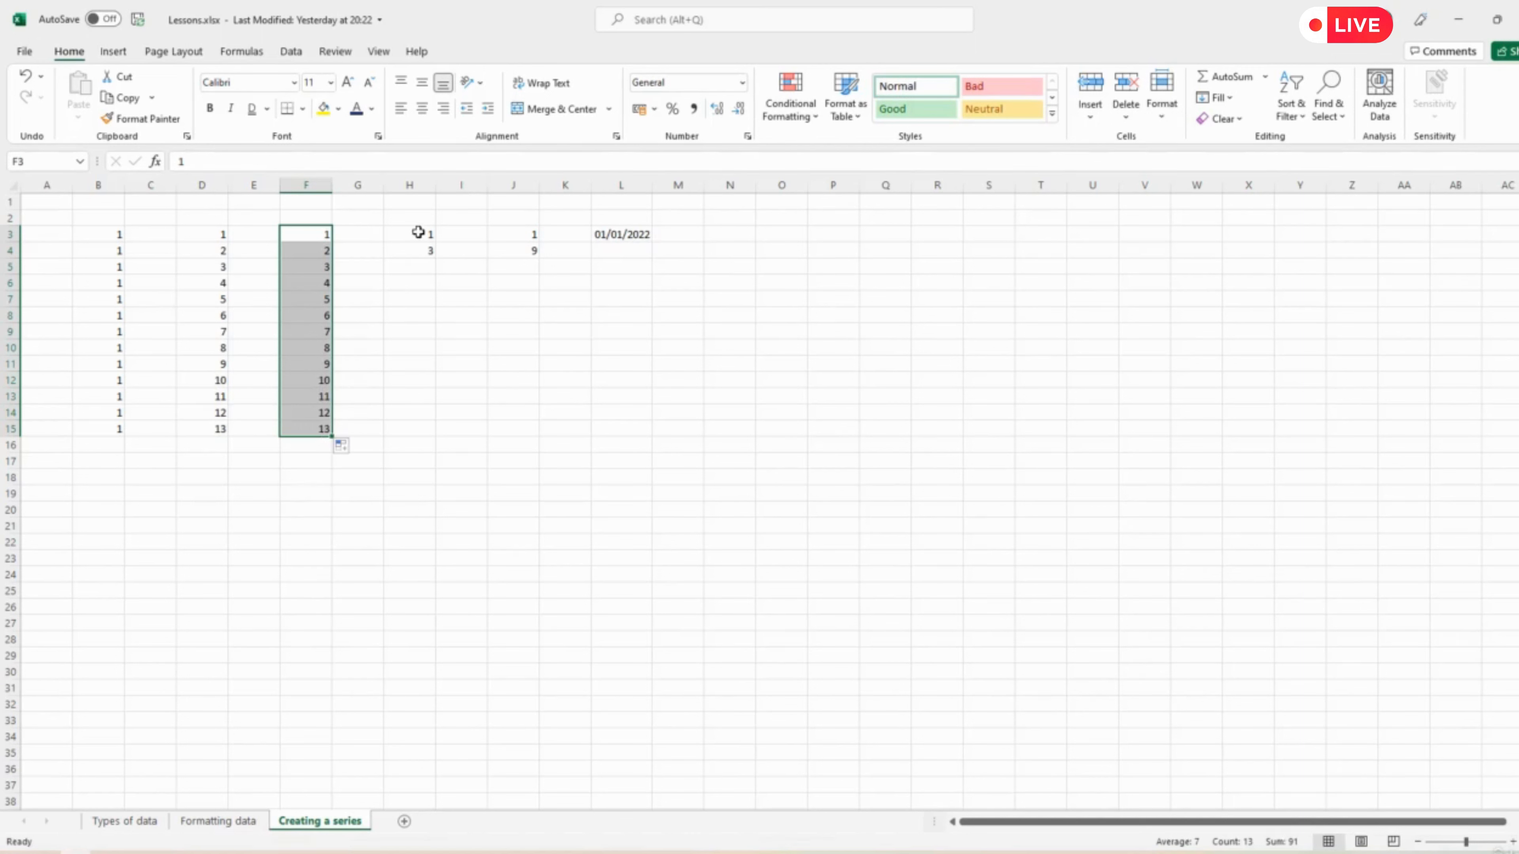
Extend the number patterns starting in H3:H4 and J3:J4 down through row 15.
{"action": "left_click_drag", "start_coordinate": [418, 232], "coordinate": [417, 251]}
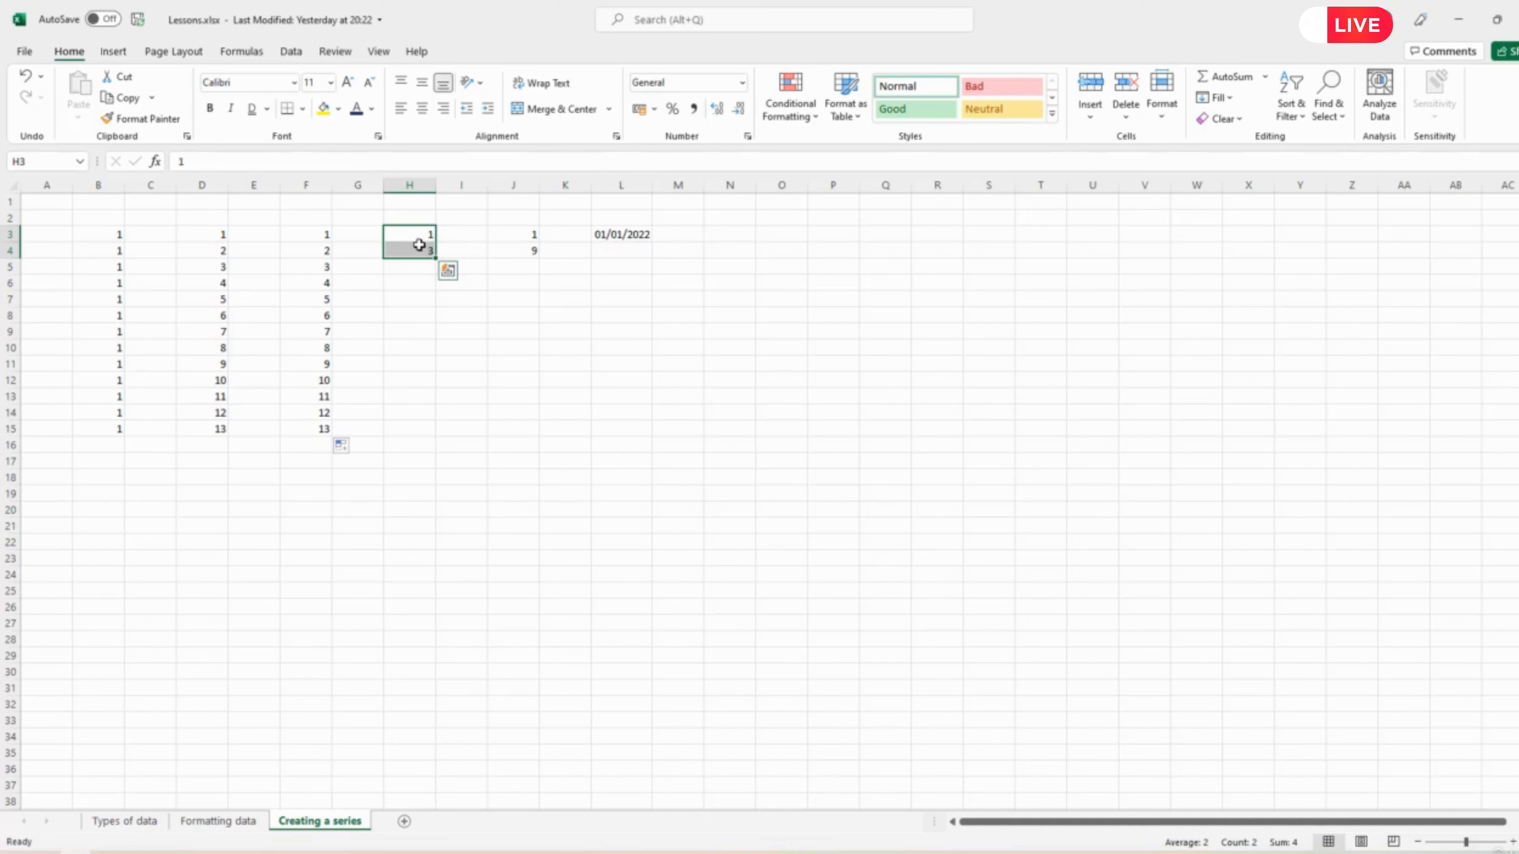
{"action": "left_click_drag", "start_coordinate": [432, 258], "coordinate": [437, 432]}
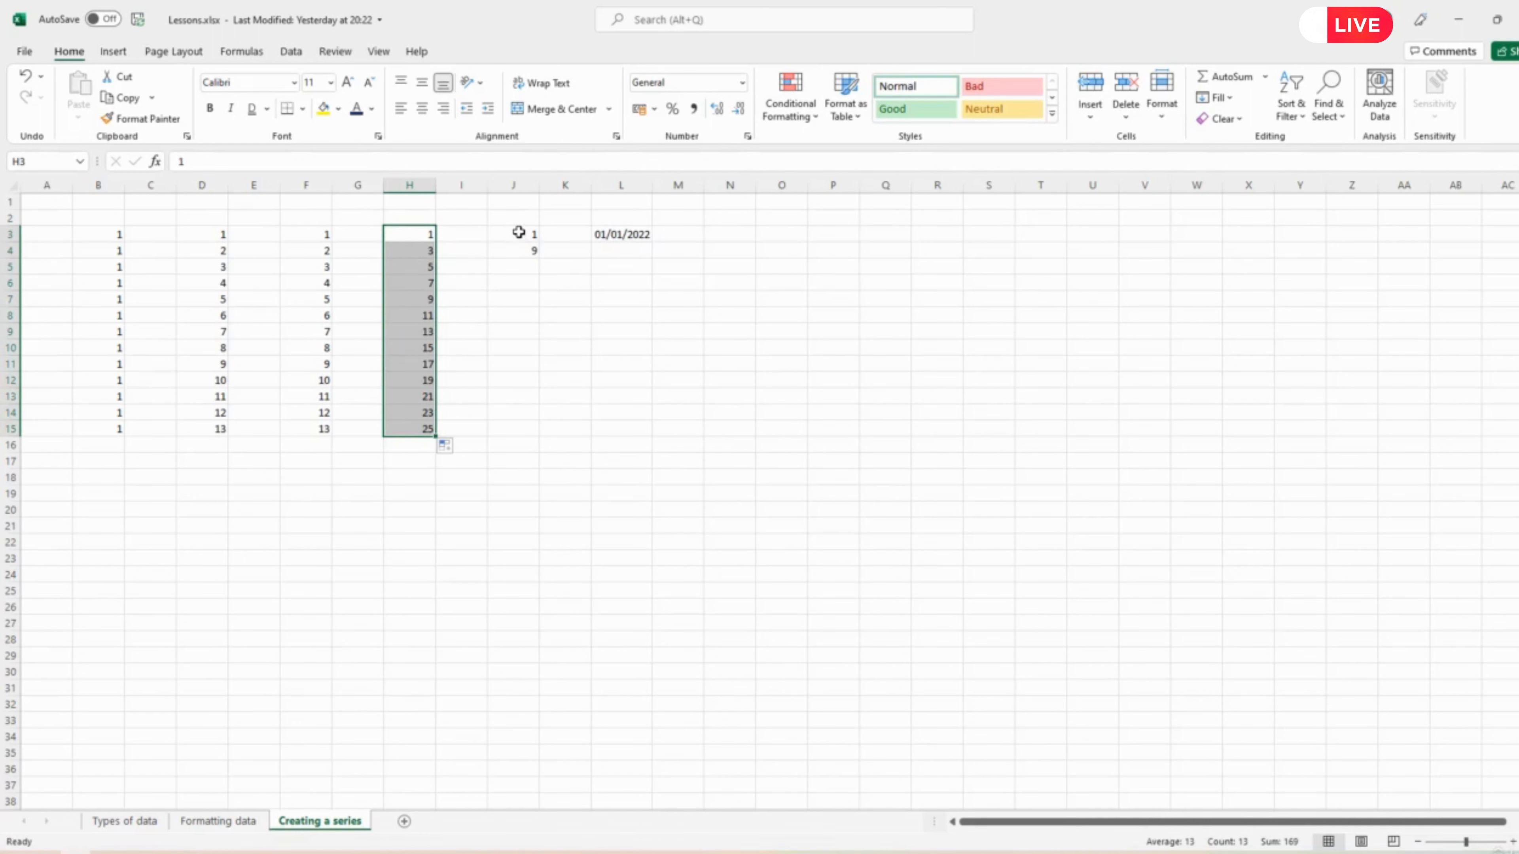
{"action": "left_click_drag", "start_coordinate": [518, 233], "coordinate": [545, 434]}
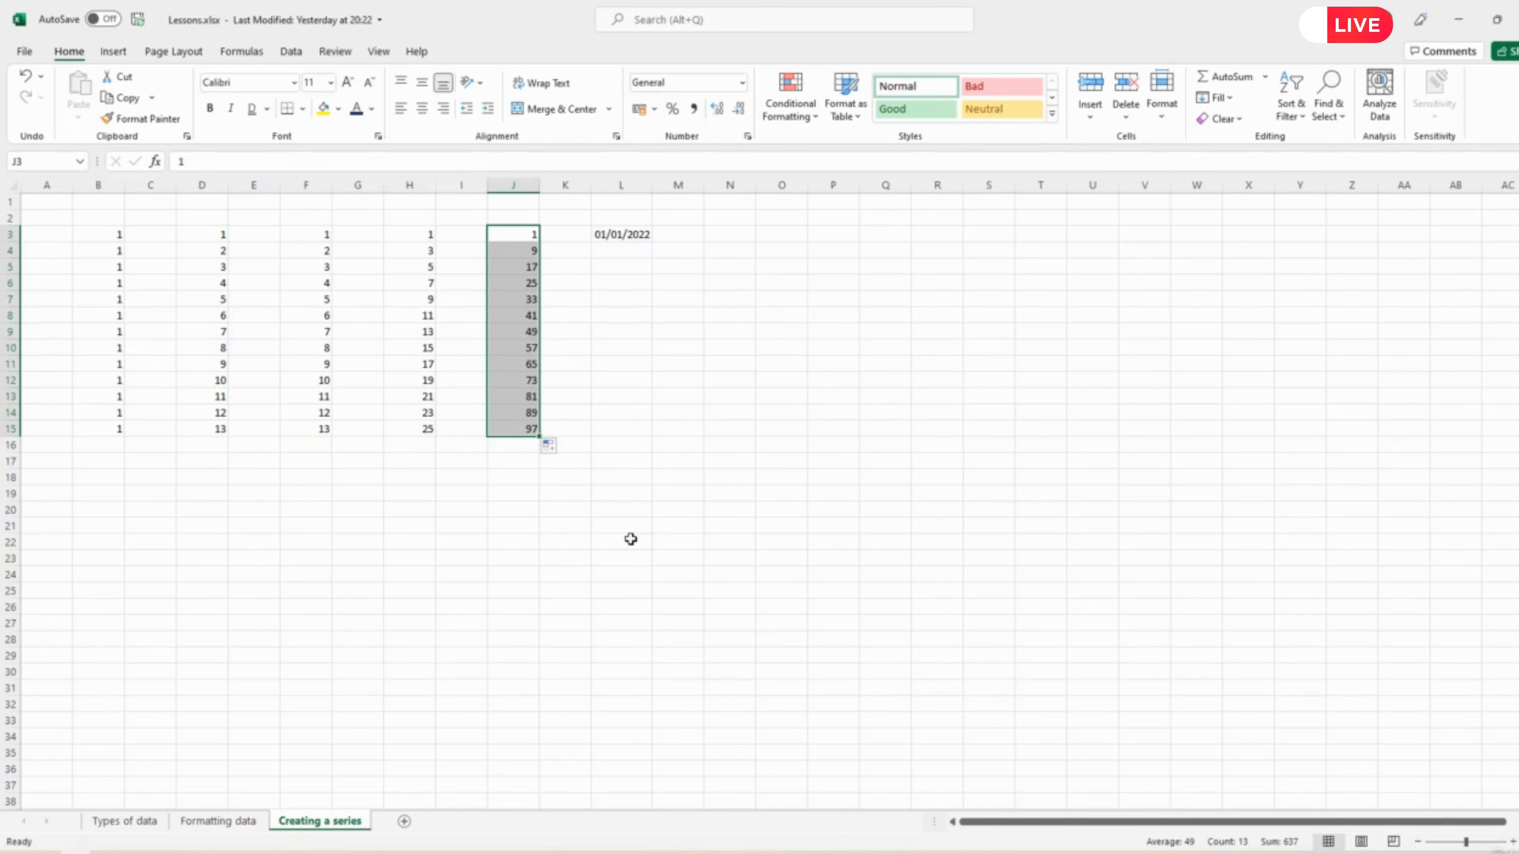
AutoFill the date in L3 down through L15 and set it to Fill Months.
{"action": "left_click", "coordinate": [634, 236]}
{"action": "left_click_drag", "start_coordinate": [654, 240], "coordinate": [651, 433]}
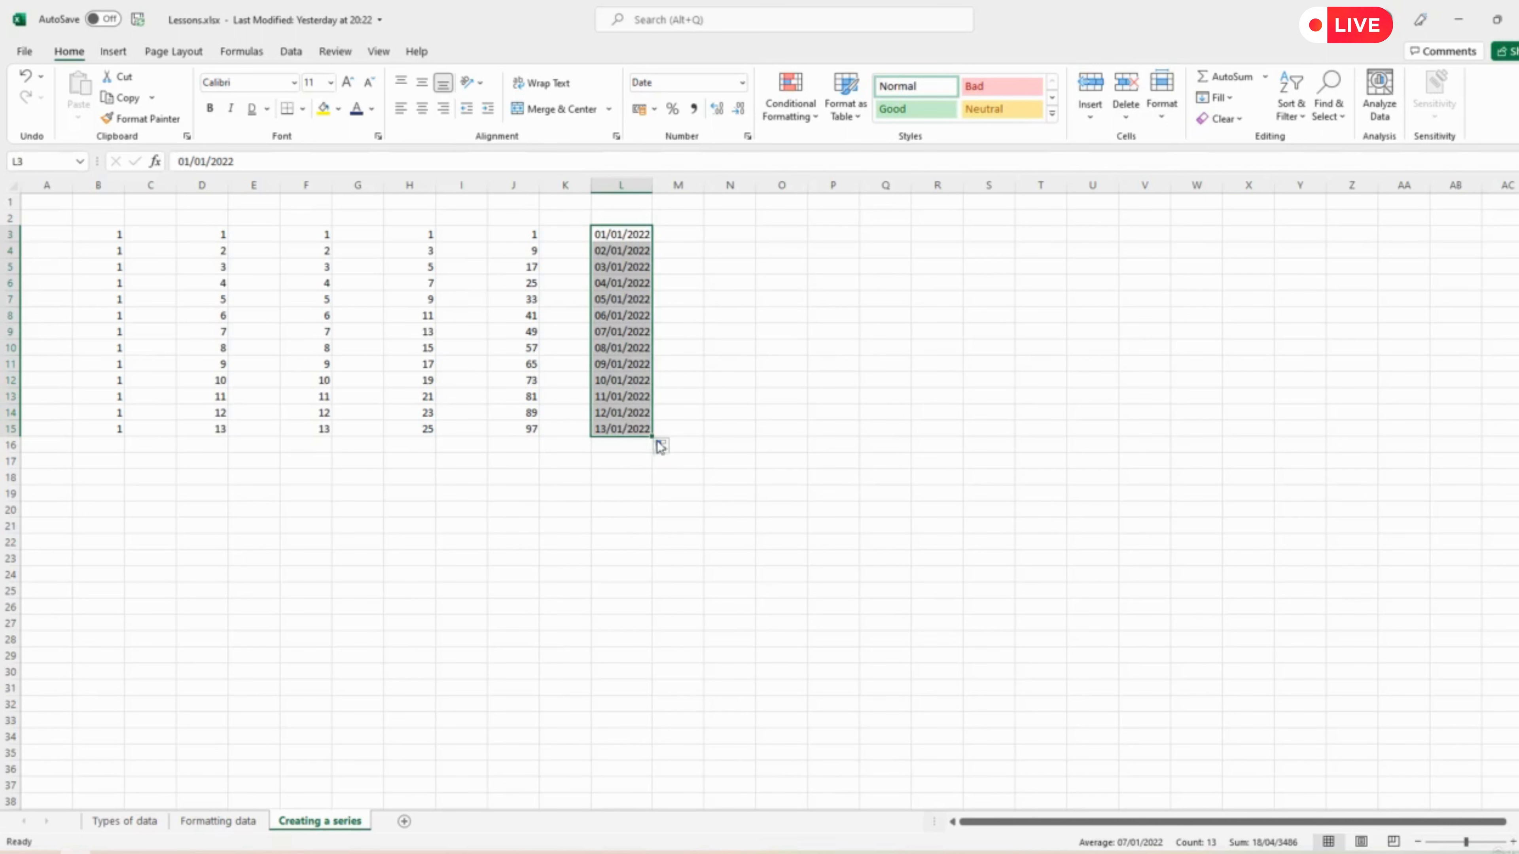
{"action": "left_click", "coordinate": [675, 450]}
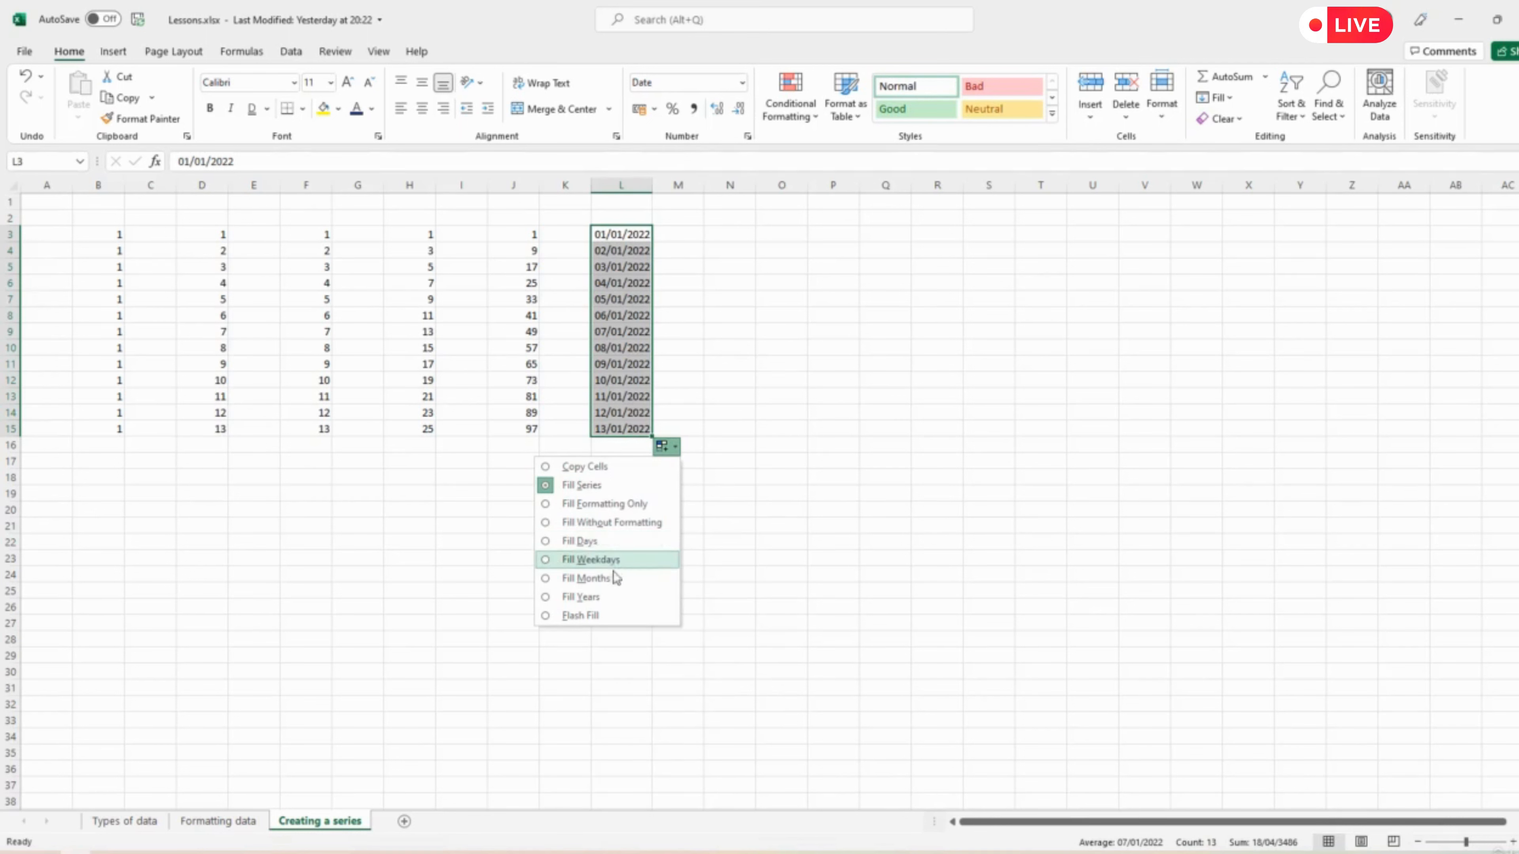
{"action": "left_click", "coordinate": [546, 578]}
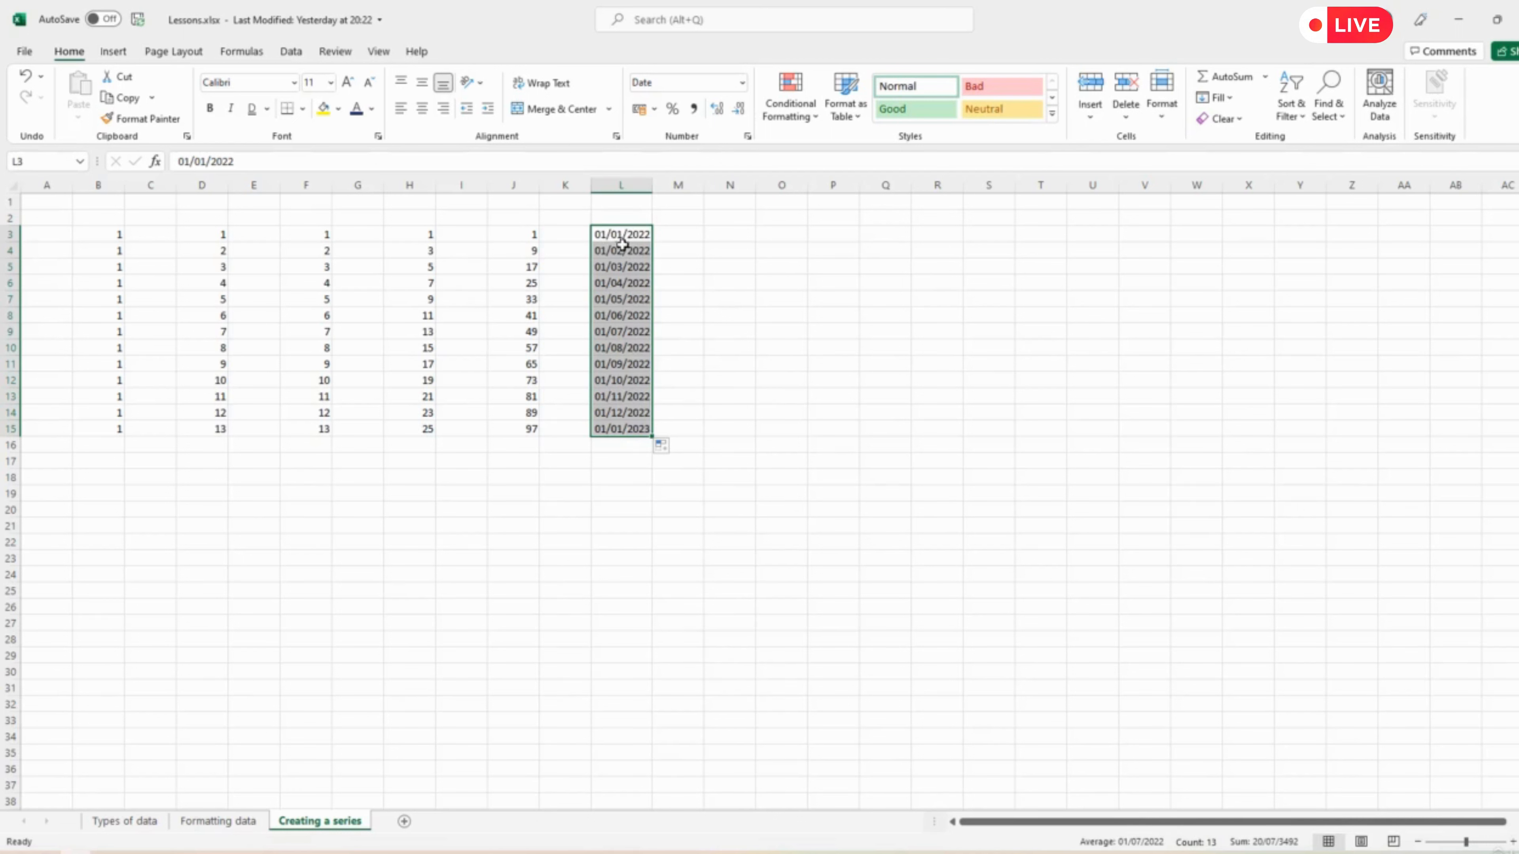
Change the date series in L3:L15 to Fill Years.
{"action": "left_click", "coordinate": [672, 448]}
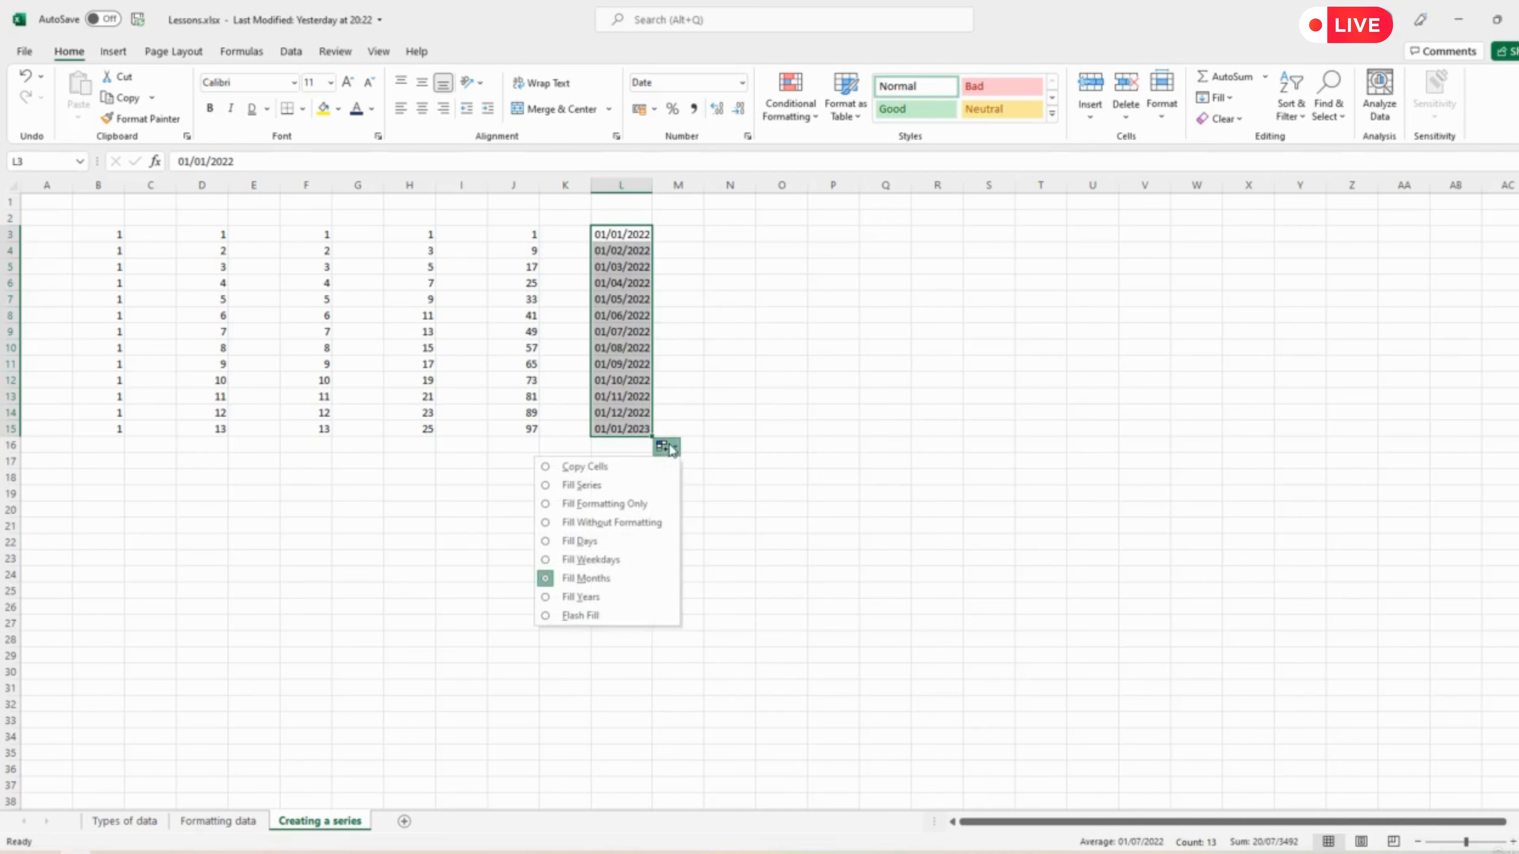
{"action": "left_click", "coordinate": [584, 599]}
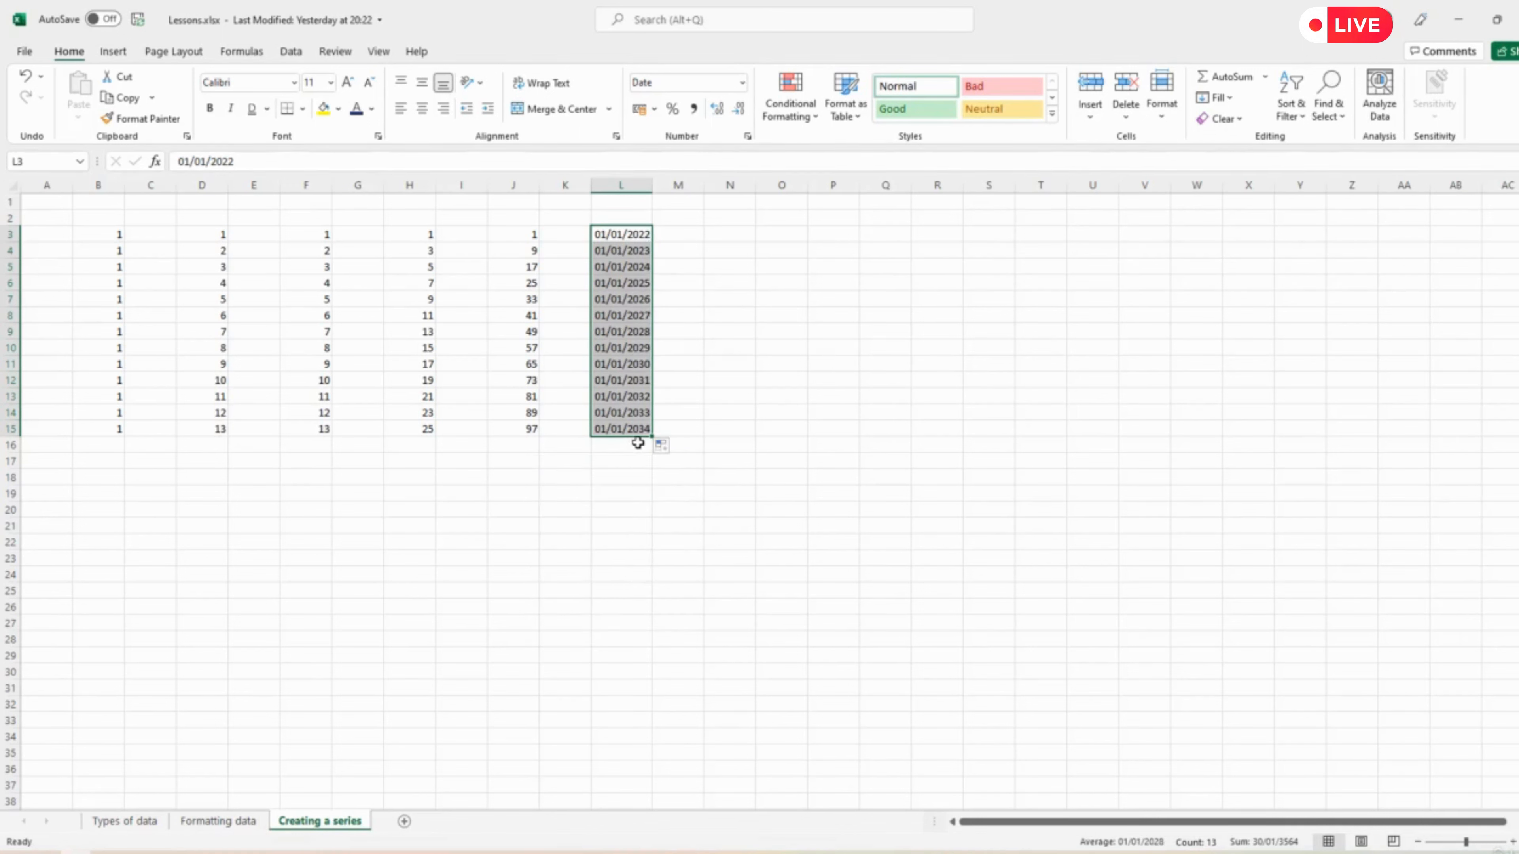
{"action": "left_click", "coordinate": [676, 448]}
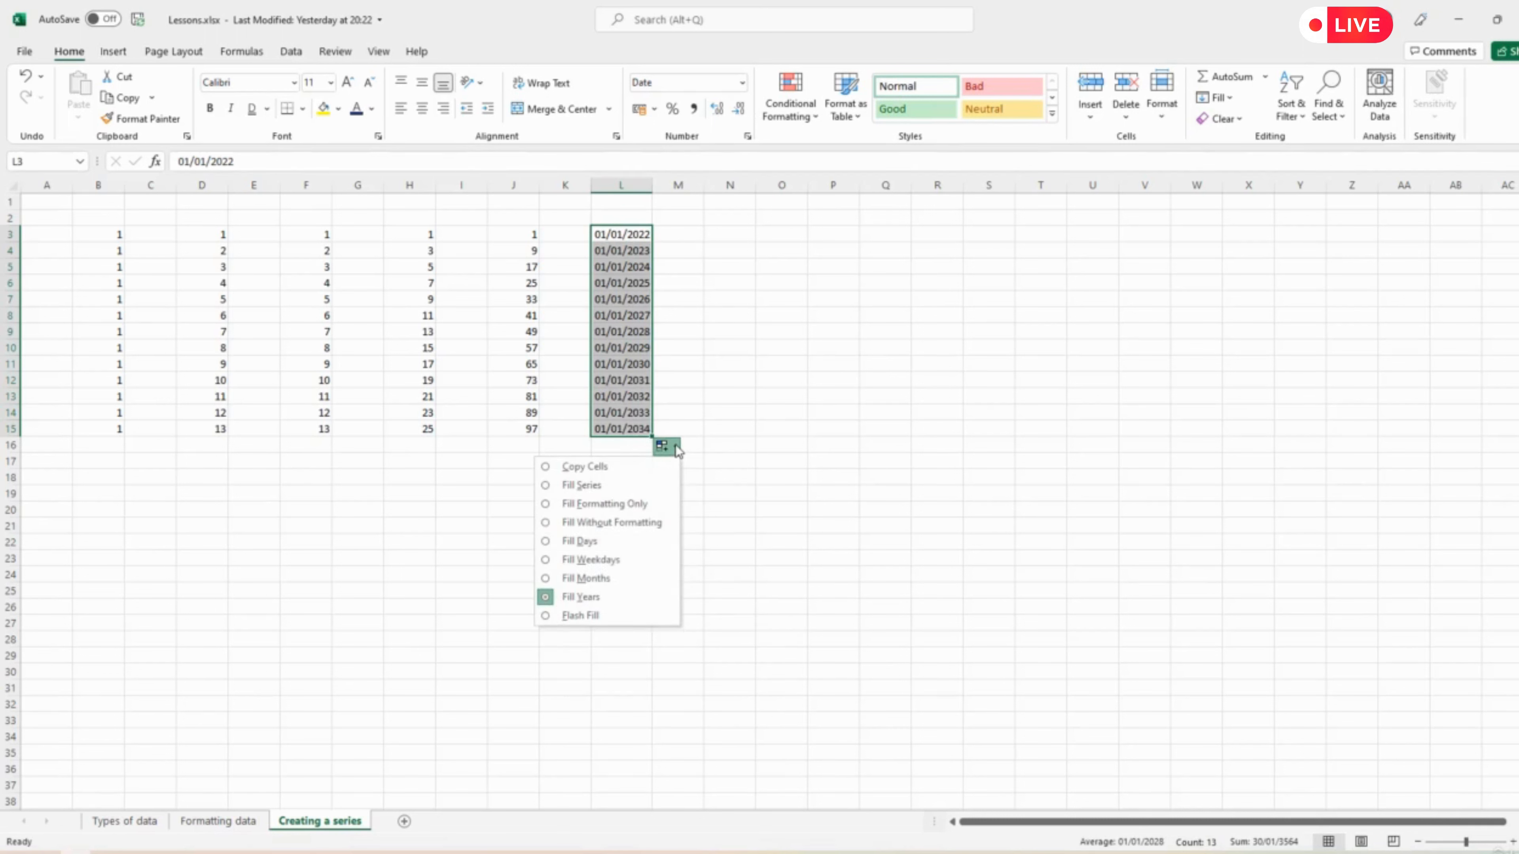
{"action": "left_click", "coordinate": [751, 348]}
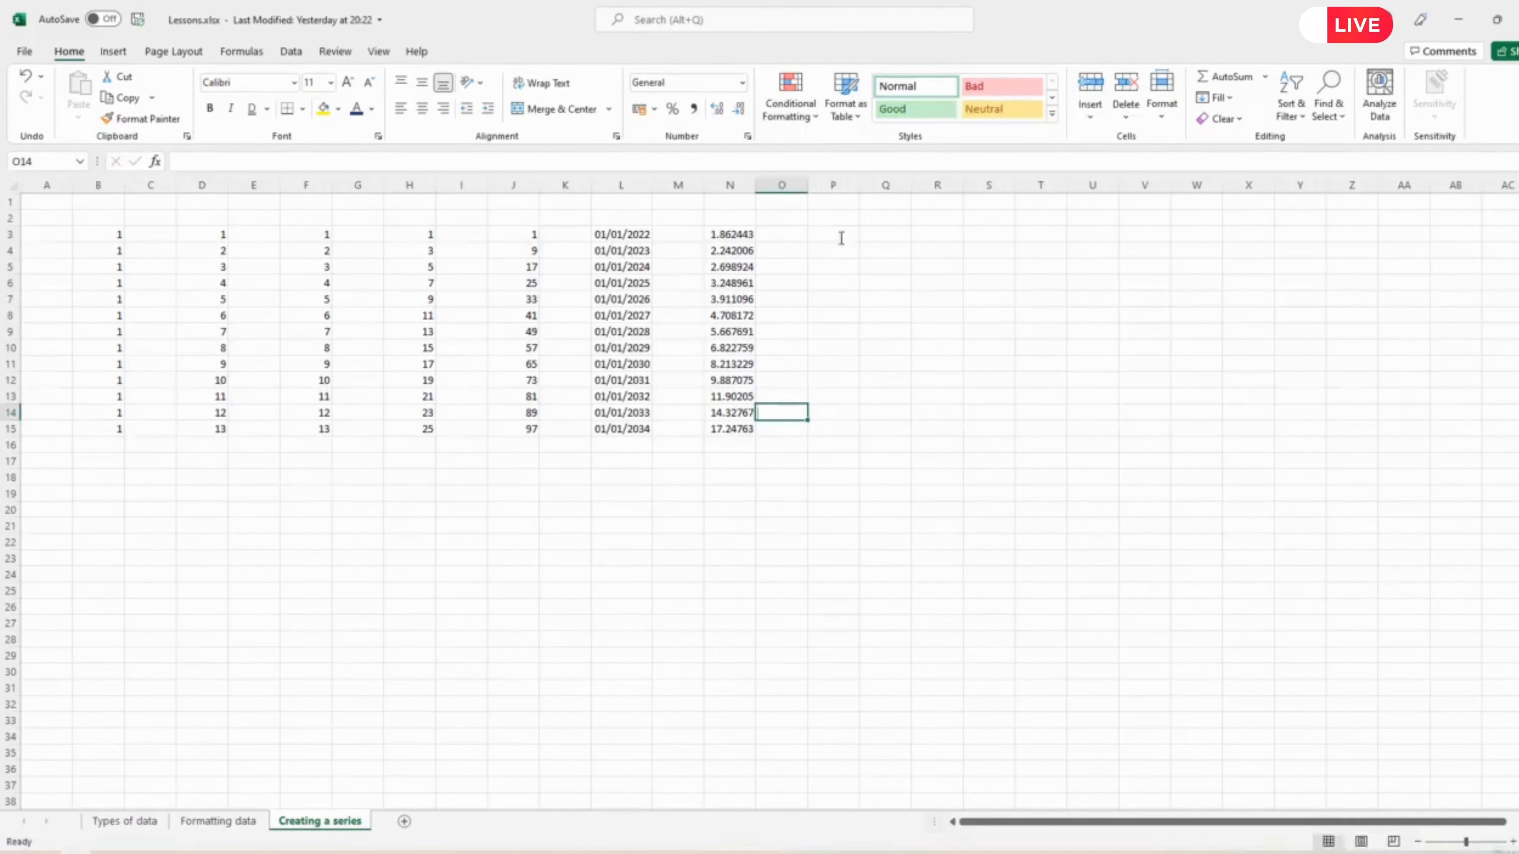
Enter the starting values 1 and 2 in cells P3 and P4.
{"action": "left_click", "coordinate": [841, 238]}
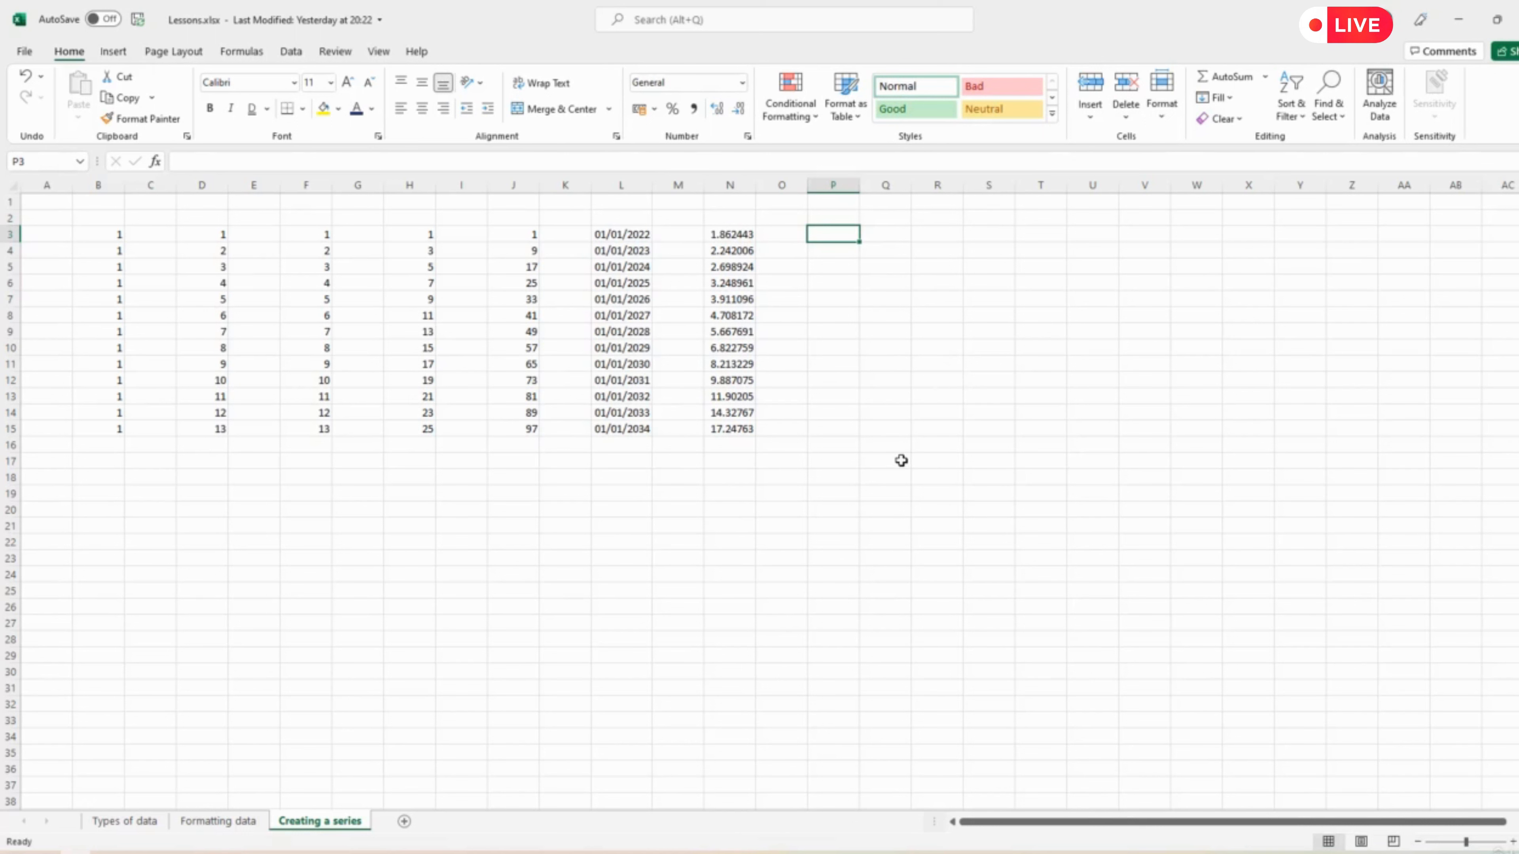
{"action": "type", "text": "1"}
{"action": "key", "text": "Return"}
{"action": "type", "text": "2"}
{"action": "key", "text": "Return"}
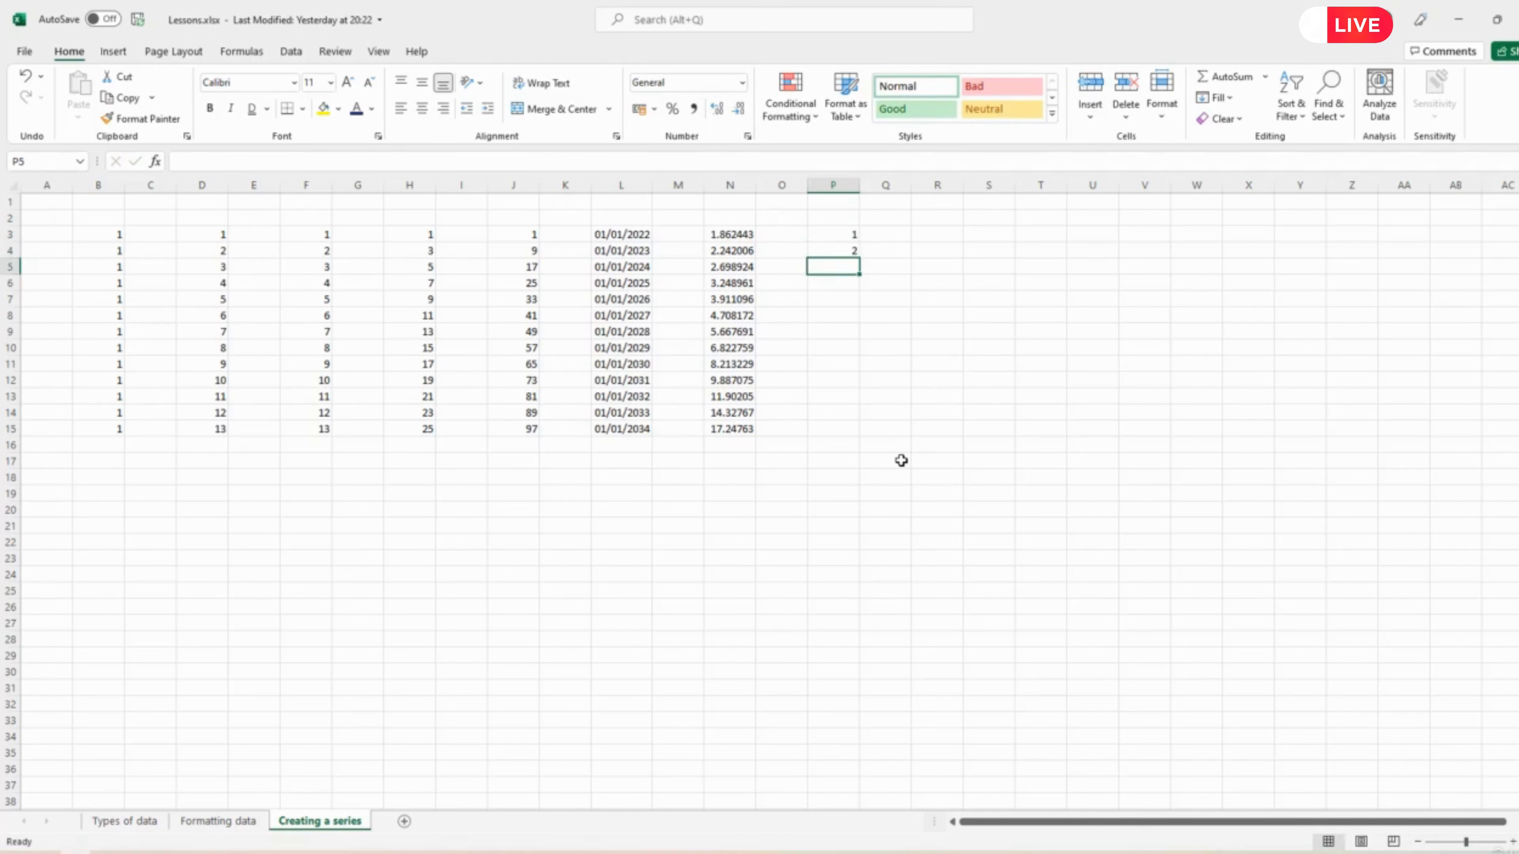
Extend the two starting values in P3:P4 down through P15 as a Growth Trend.
{"action": "left_click_drag", "start_coordinate": [827, 237], "coordinate": [827, 249]}
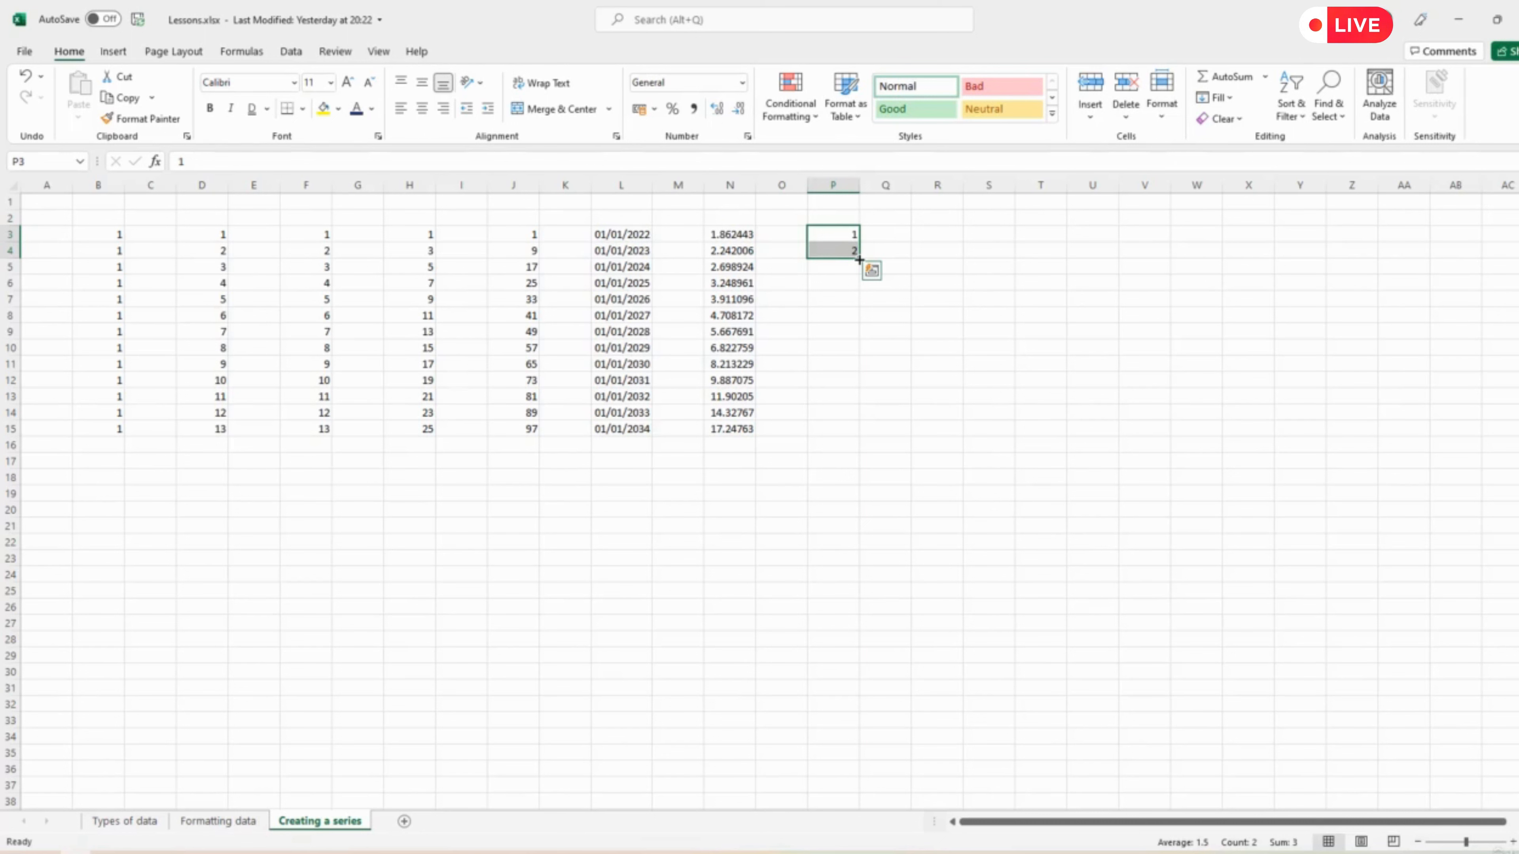
{"action": "left_click_drag", "start_coordinate": [859, 259], "coordinate": [859, 259]}
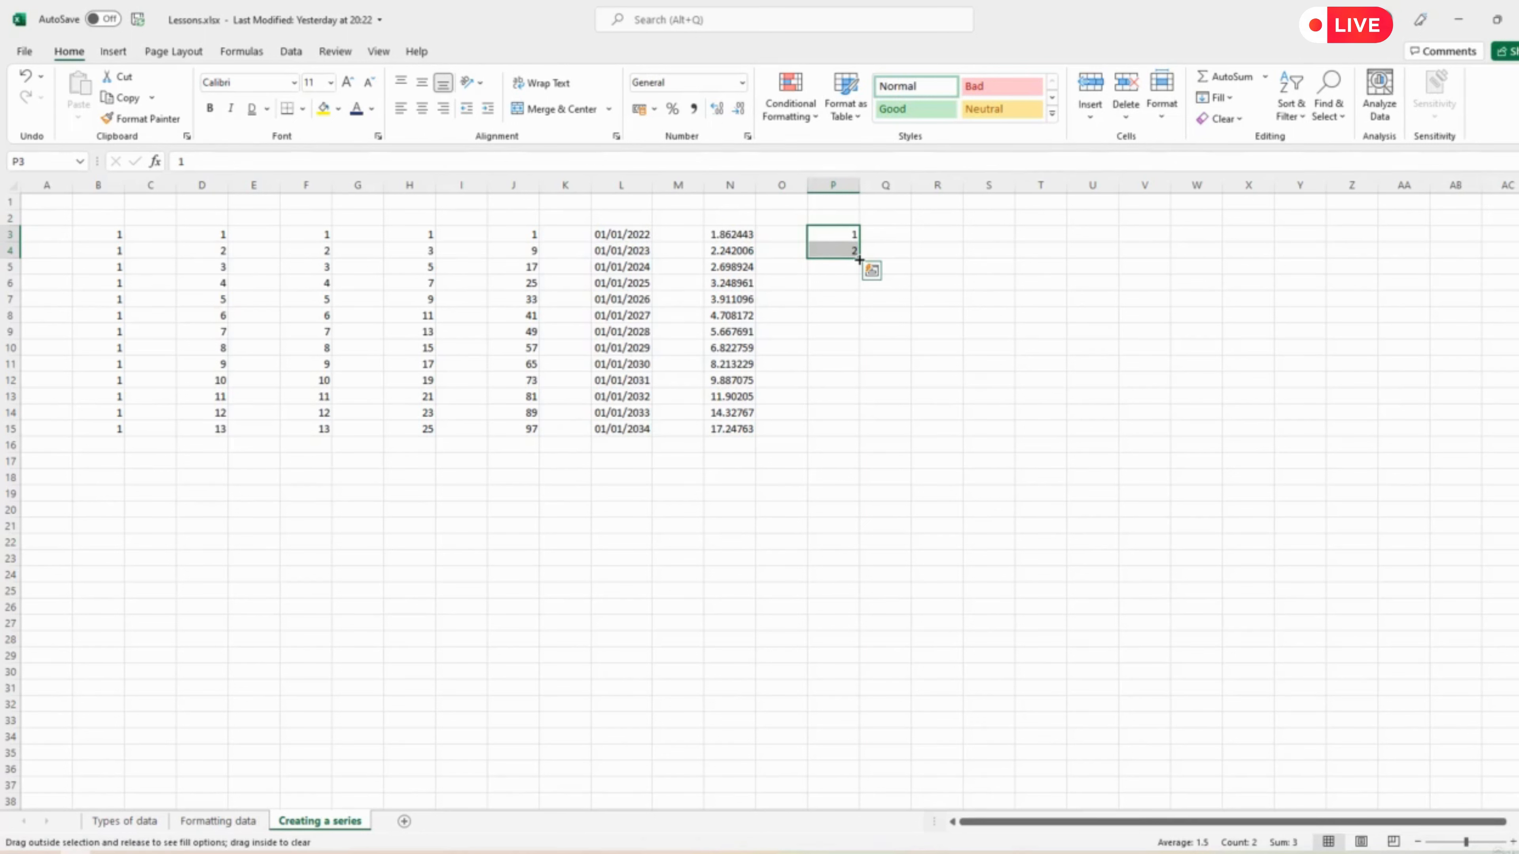
{"action": "left_click_drag", "start_coordinate": [859, 259], "coordinate": [859, 418]}
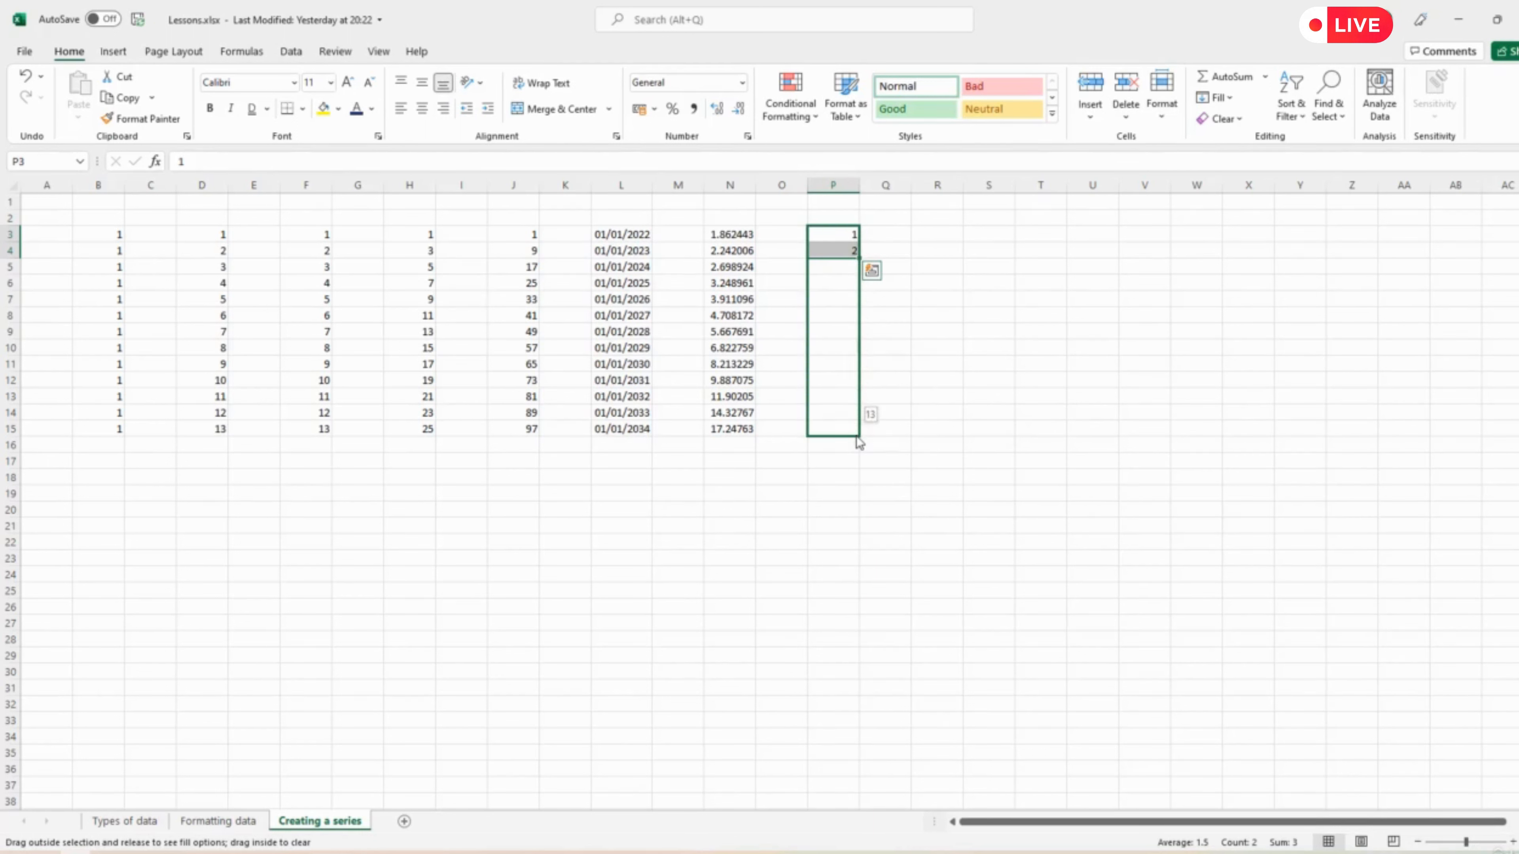
{"action": "left_click_drag", "start_coordinate": [860, 443], "coordinate": [859, 443]}
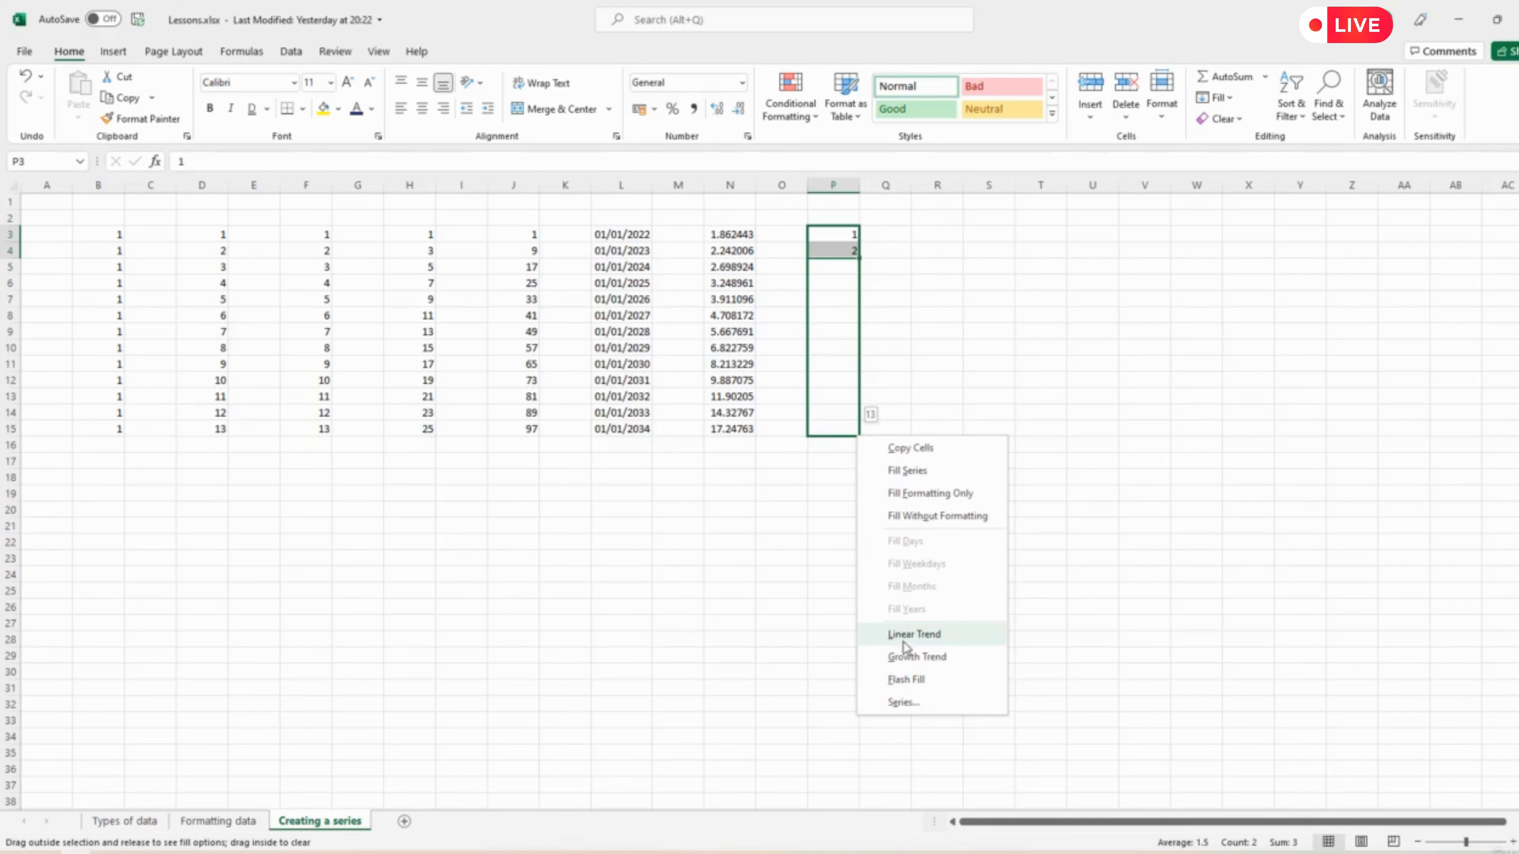
{"action": "left_click", "coordinate": [908, 657]}
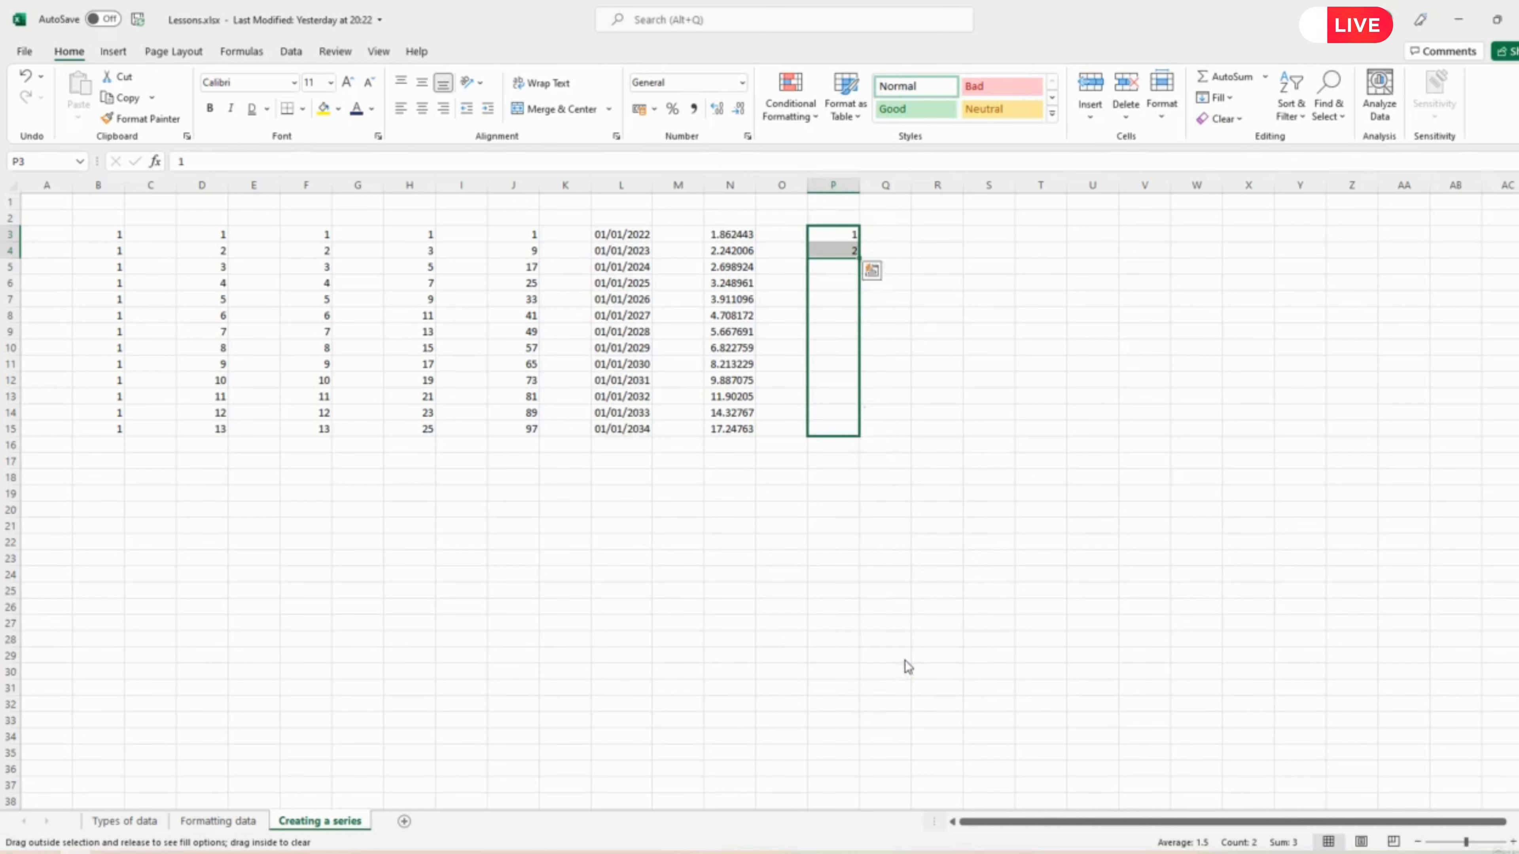
{"action": "left_click", "coordinate": [928, 331]}
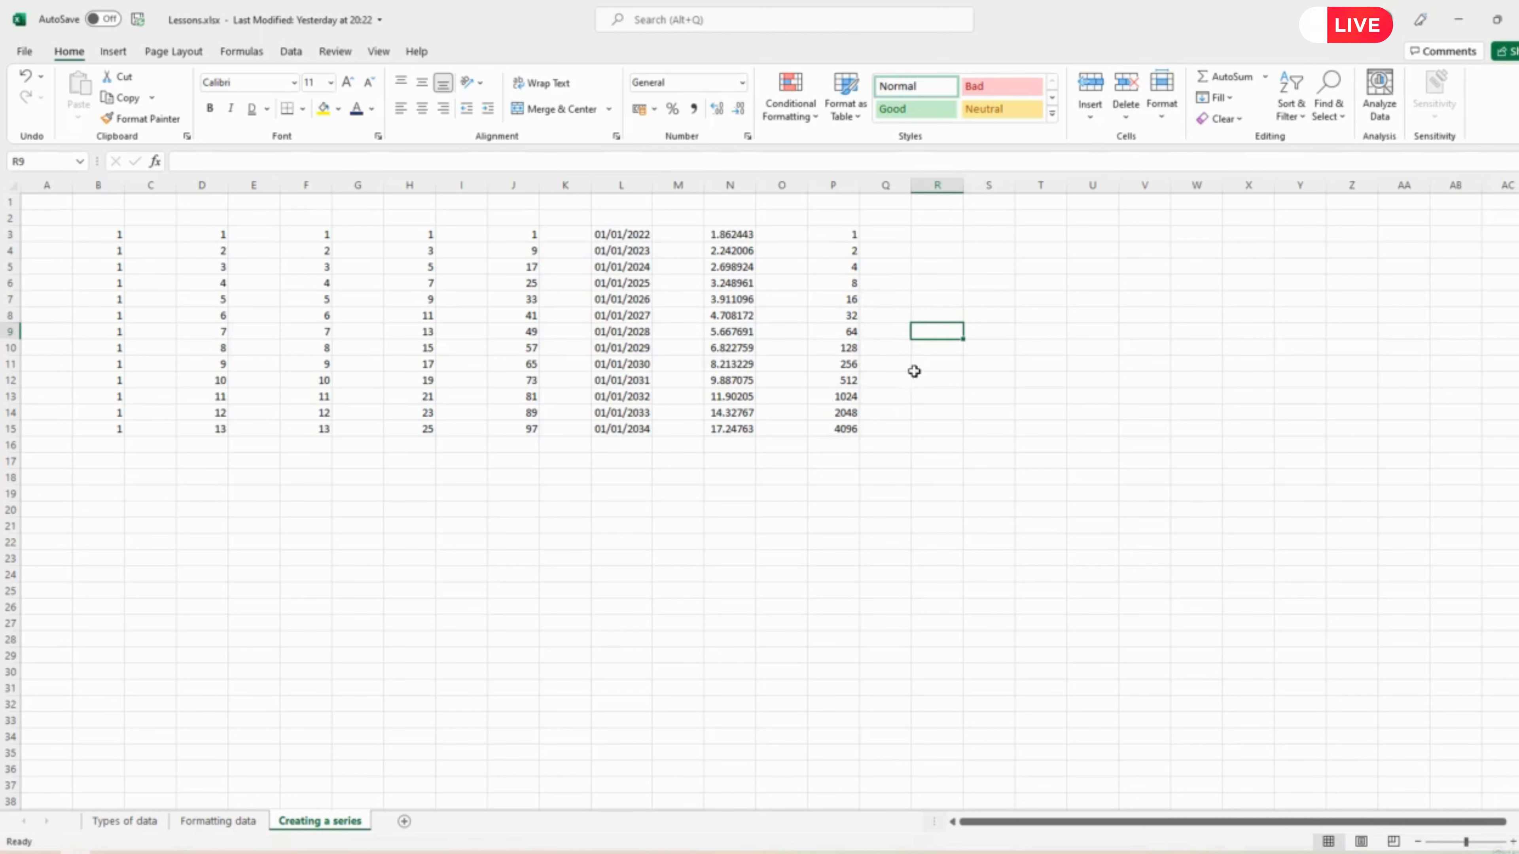
Enter the starting values 1 and 3 in cells R3 and R4.
{"action": "left_click", "coordinate": [927, 237]}
{"action": "type", "text": "1"}
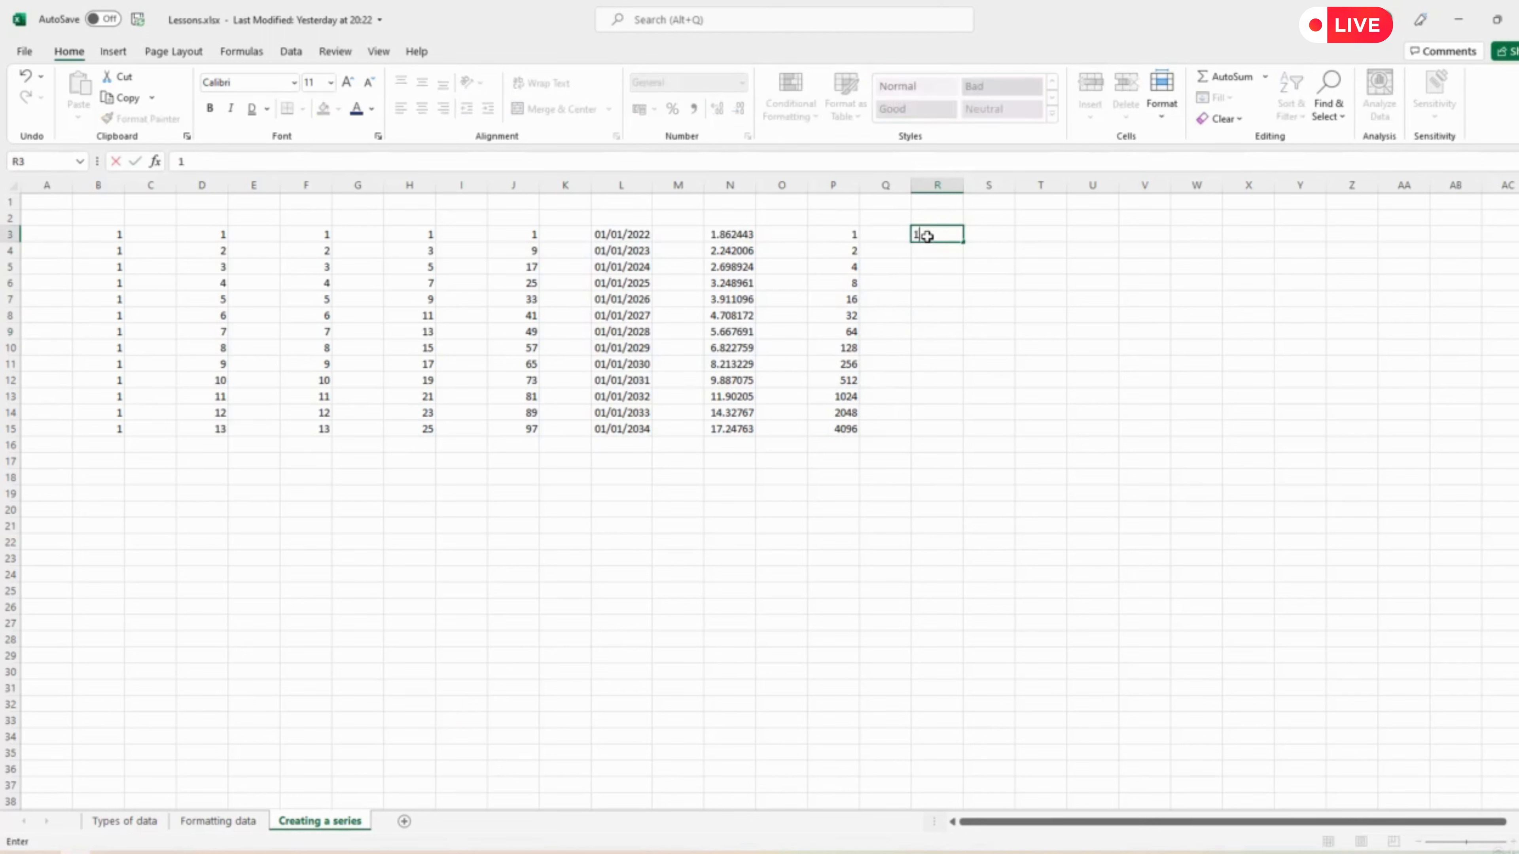
{"action": "key", "text": "Return"}
{"action": "type", "text": "3"}
{"action": "key", "text": "Return"}
Fill R3:R4 down through R15 using the Growth Trend option.
{"action": "left_click_drag", "start_coordinate": [926, 237], "coordinate": [931, 247]}
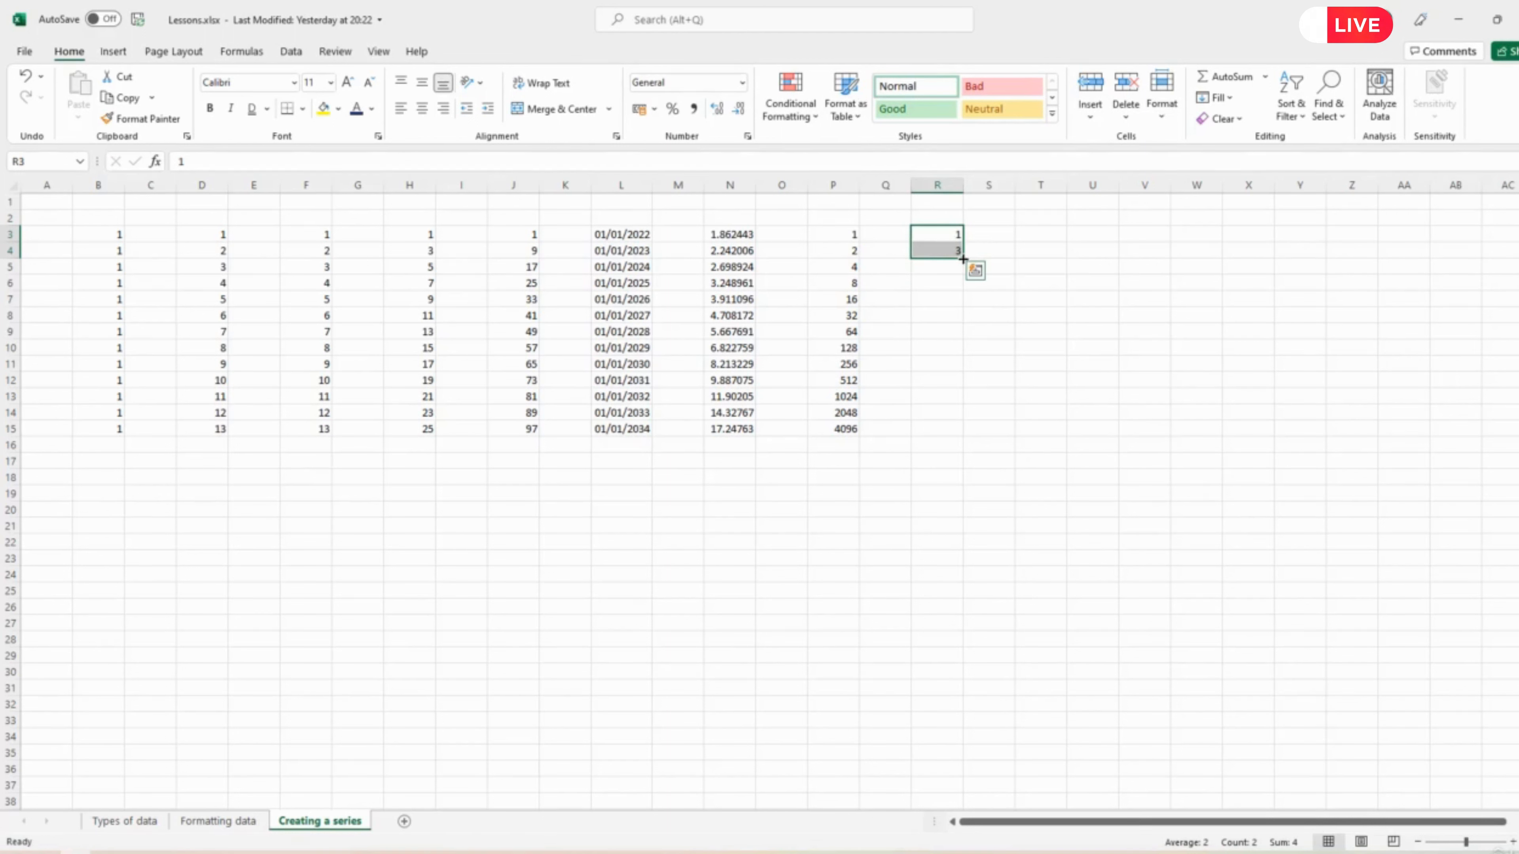
{"action": "left_click_drag", "start_coordinate": [962, 259], "coordinate": [963, 259]}
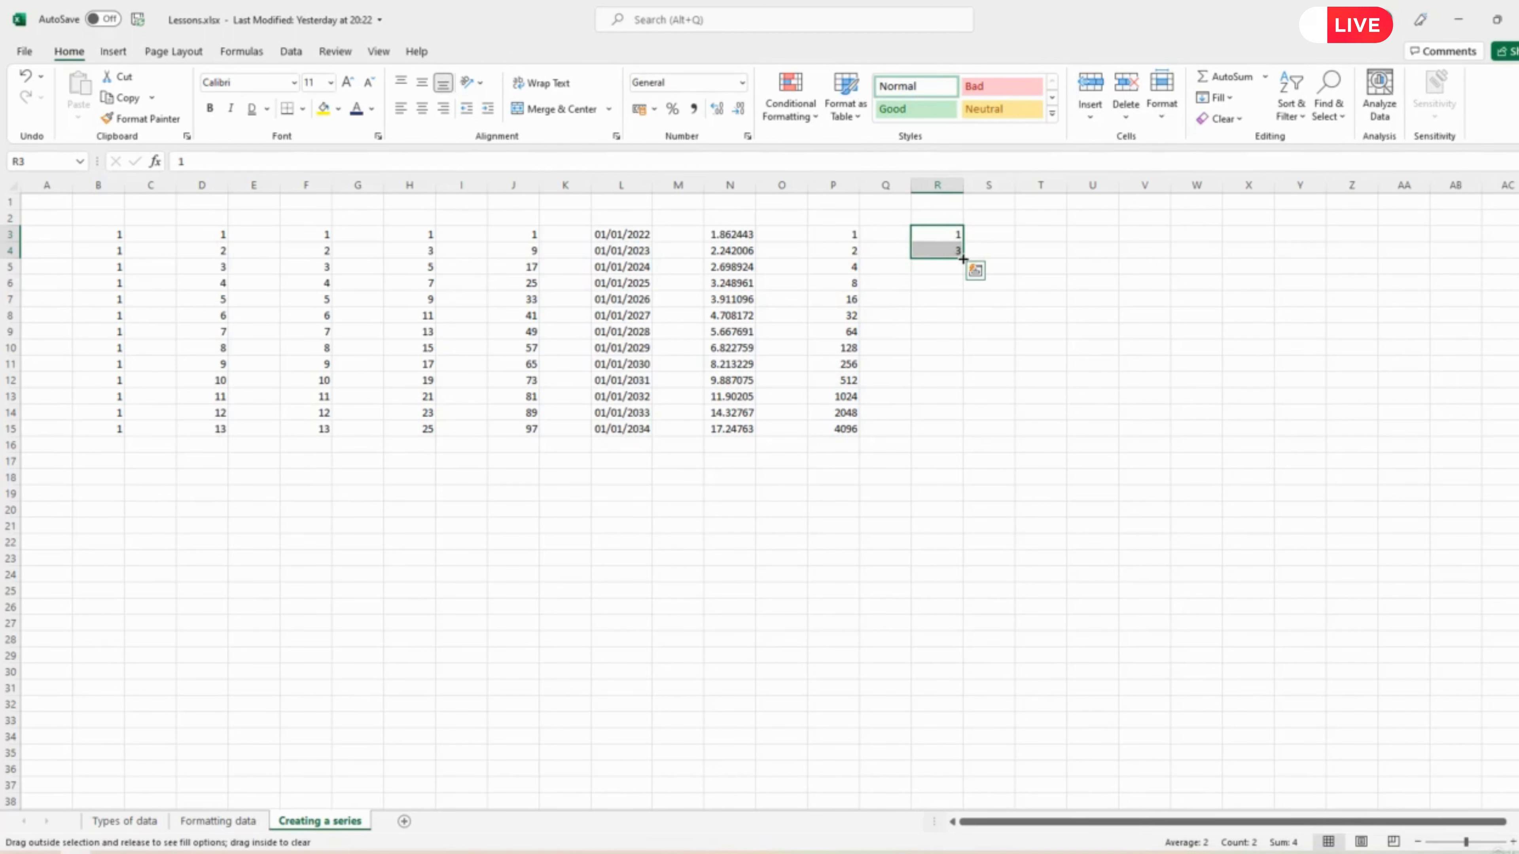
{"action": "left_click_drag", "start_coordinate": [963, 259], "coordinate": [967, 444]}
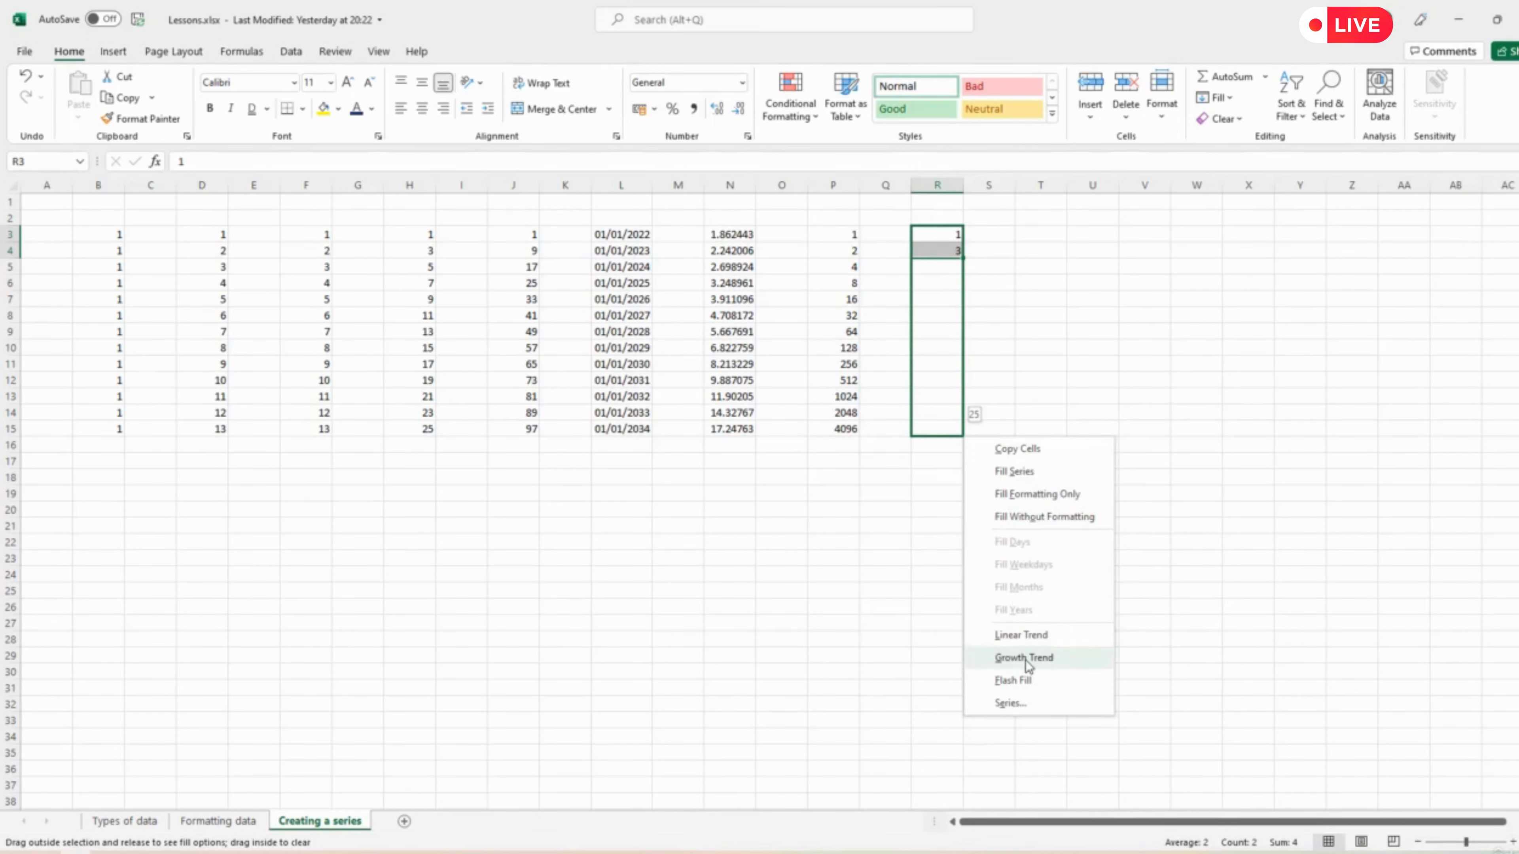
{"action": "left_click", "coordinate": [1024, 657]}
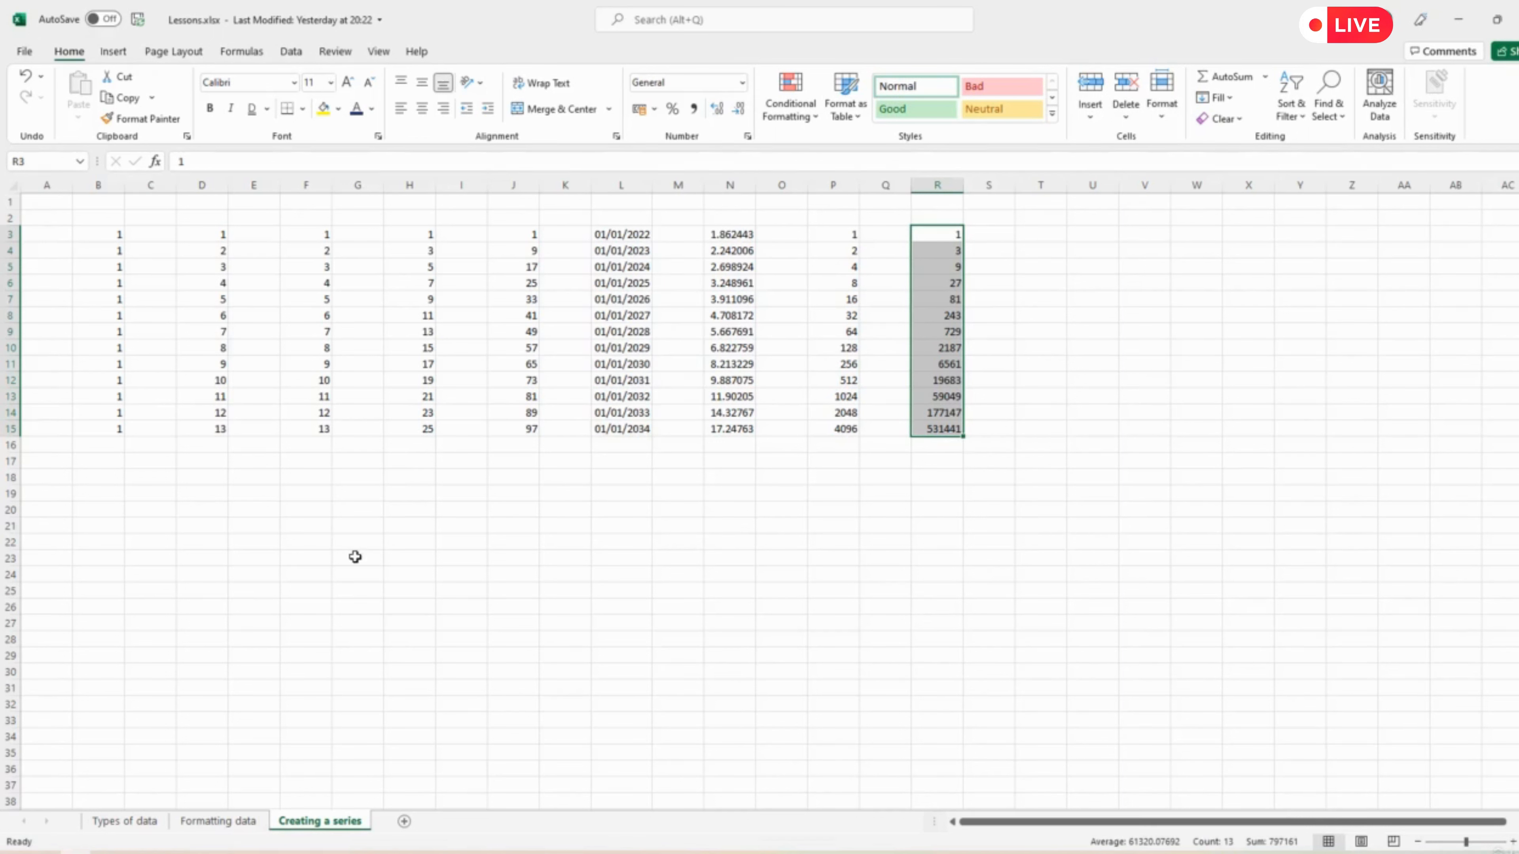
Enter Monday in B21 and AutoFill the weekday names across to H21.
{"action": "left_click", "coordinate": [123, 537]}
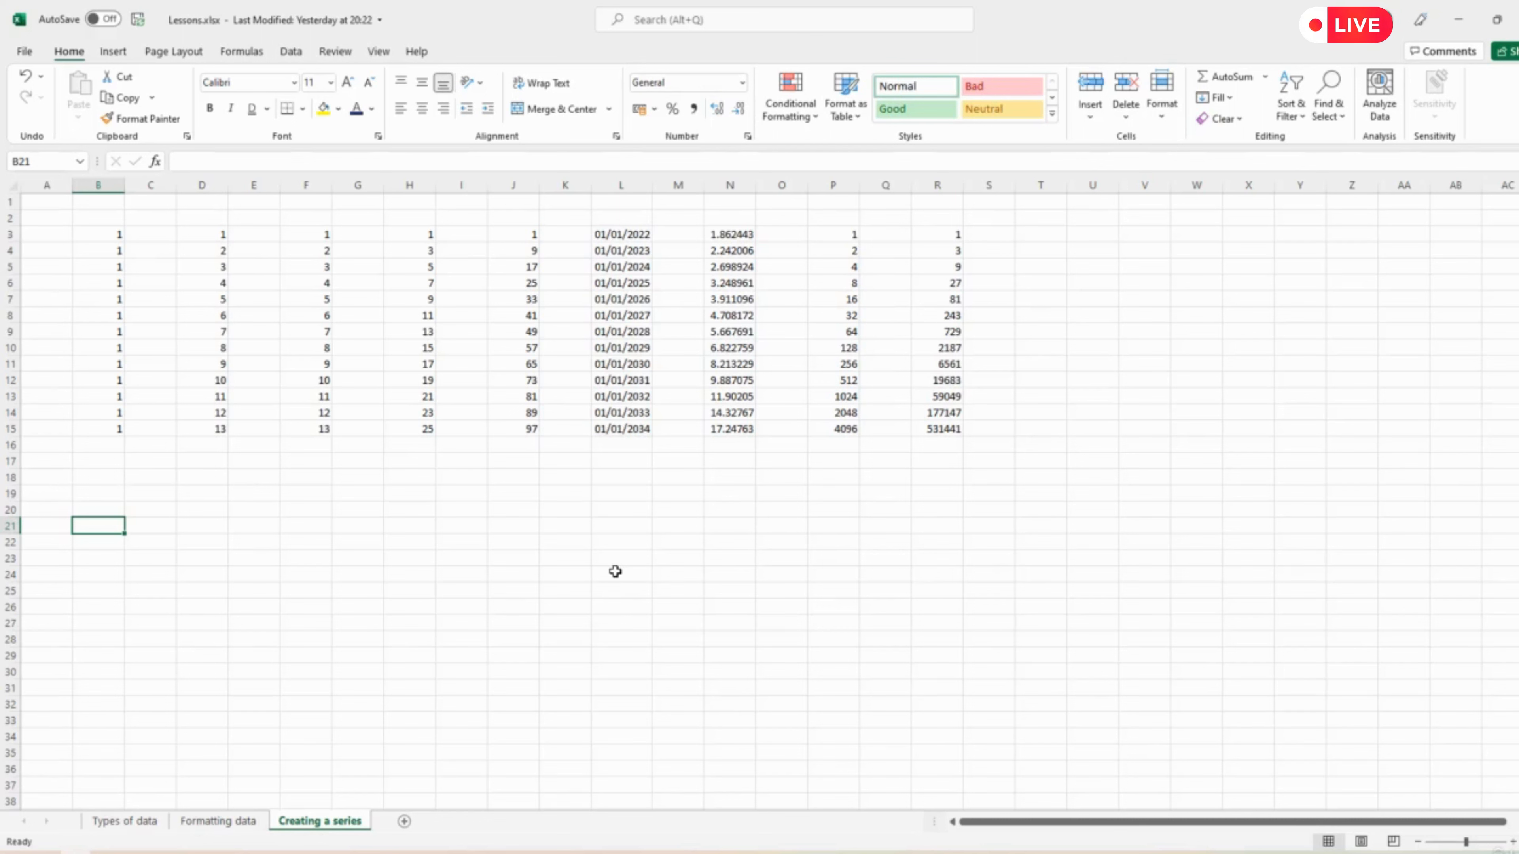
{"action": "type", "text": "Monday"}
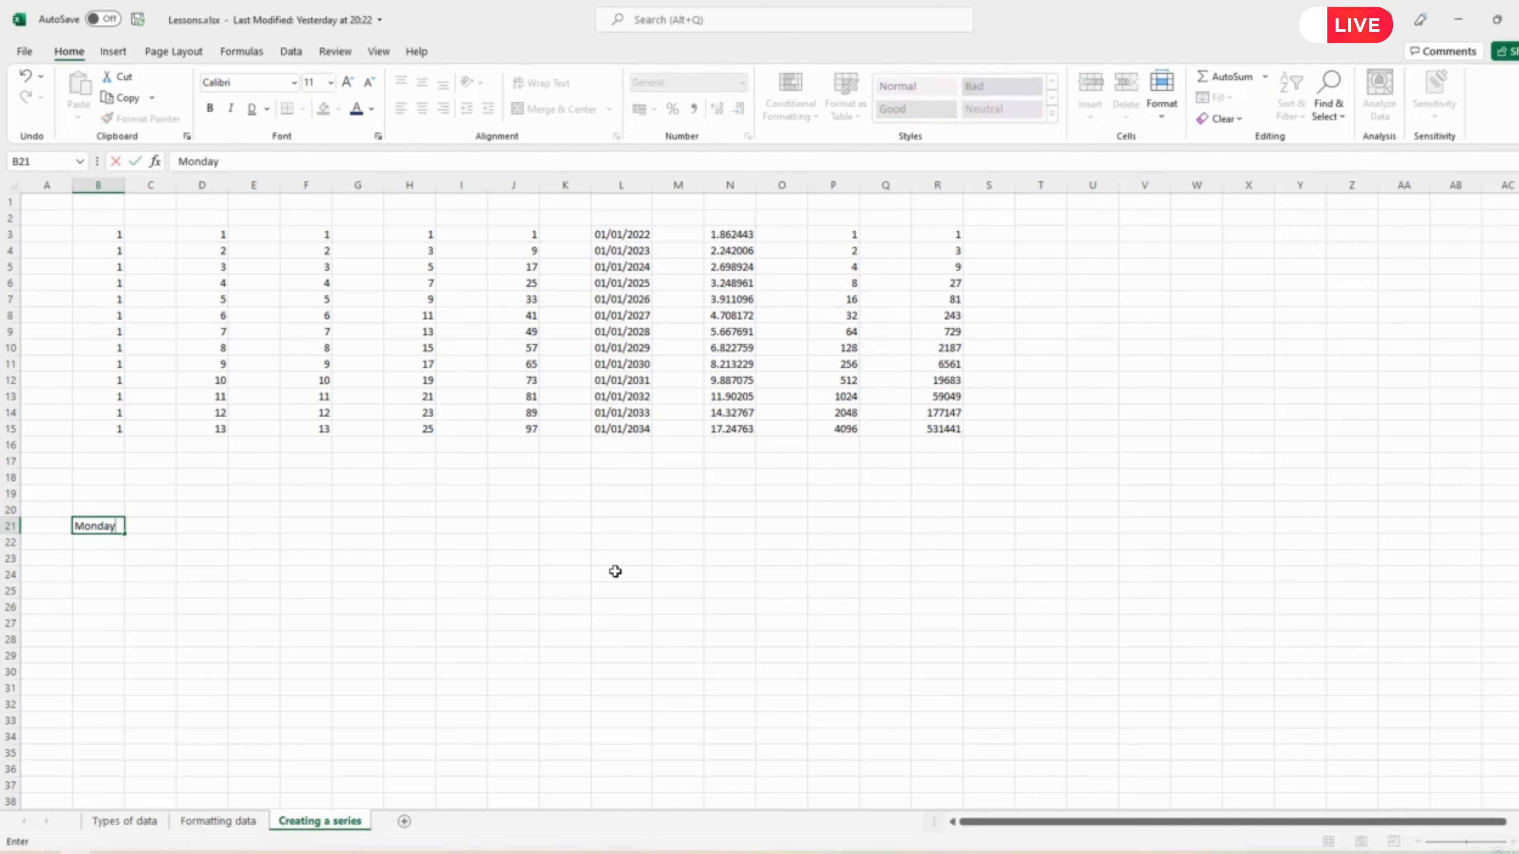
{"action": "key", "text": "Return"}
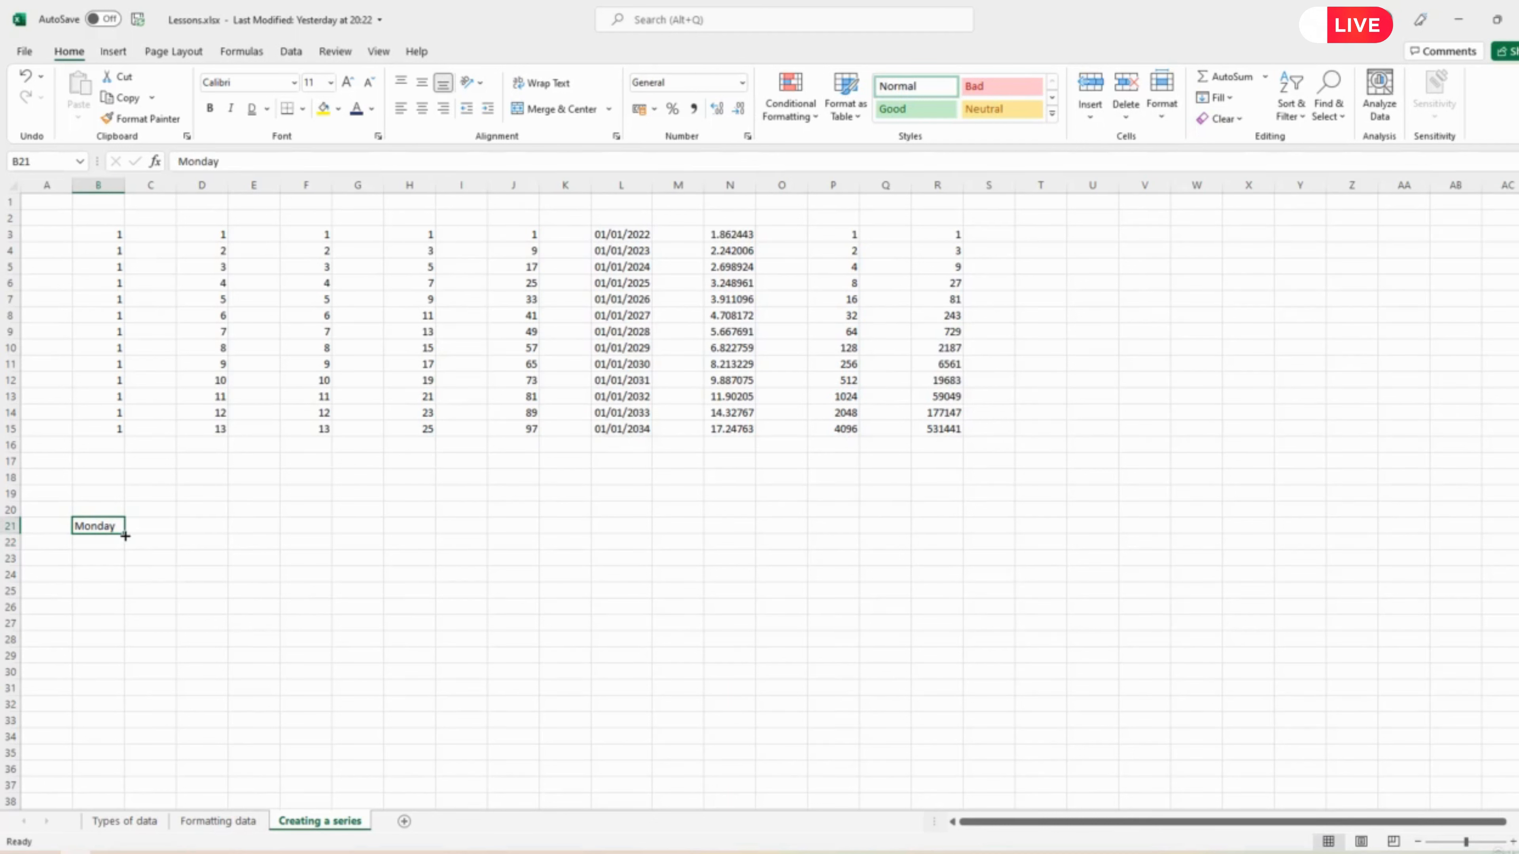
{"action": "left_click_drag", "start_coordinate": [125, 536], "coordinate": [430, 531]}
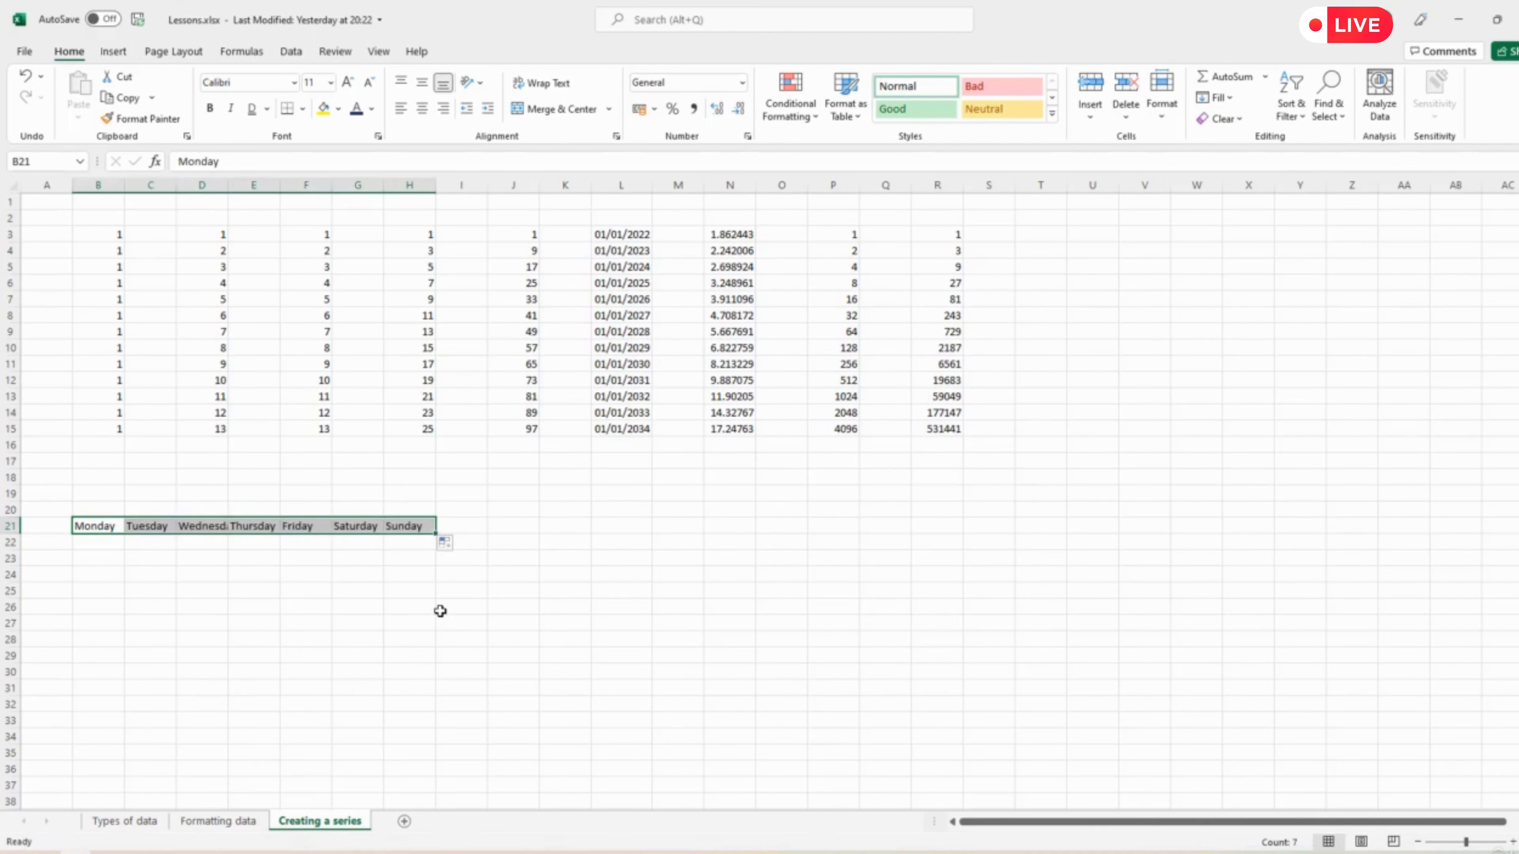
Enter January in B23 and AutoFill the month names across to M23.
{"action": "left_click", "coordinate": [111, 559]}
{"action": "type", "text": "January"}
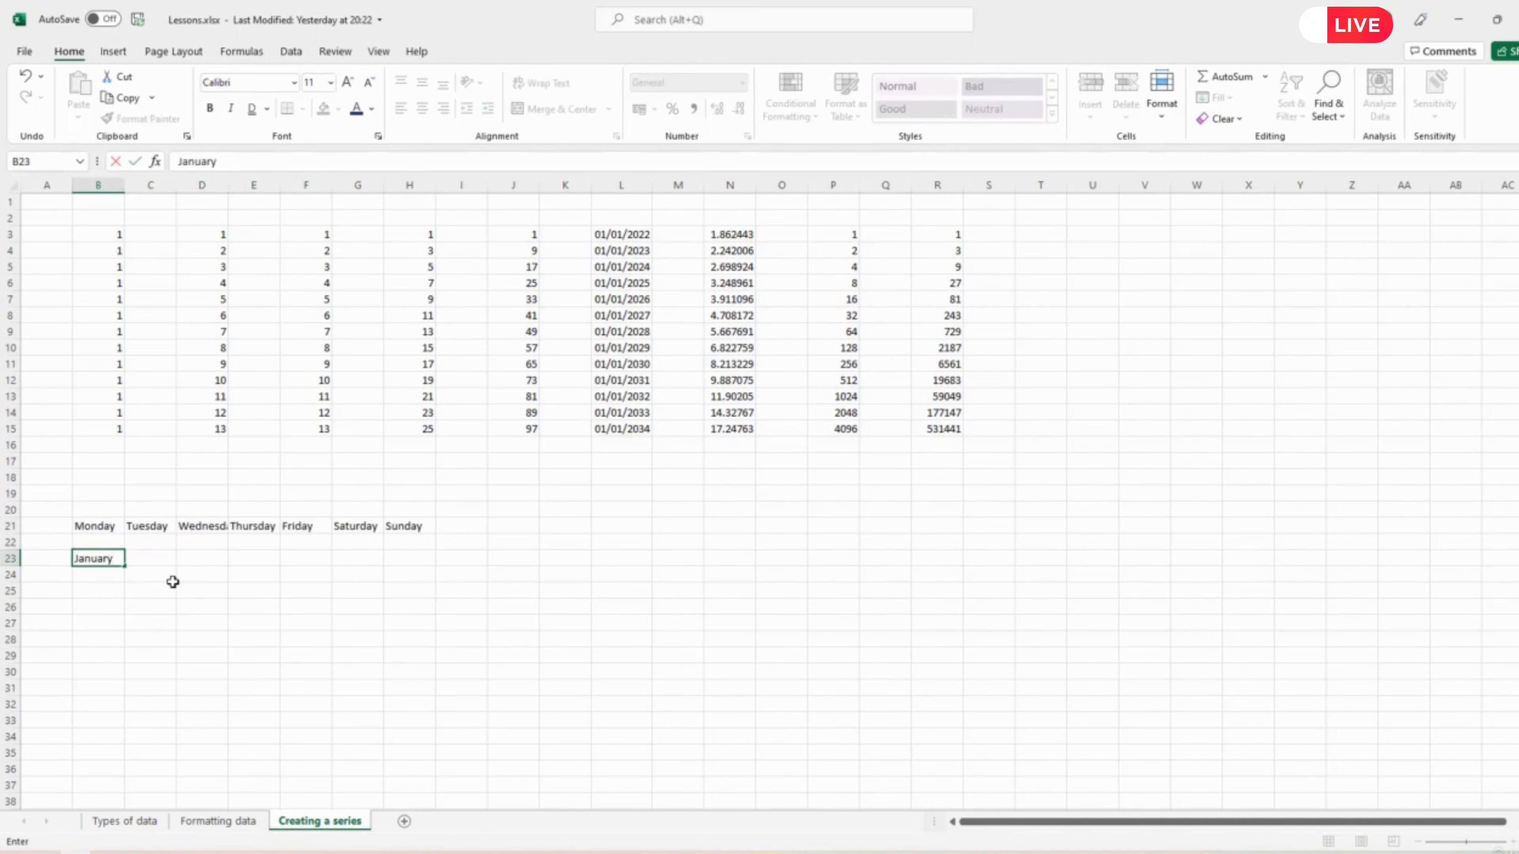
{"action": "key", "text": "ctrl+Return"}
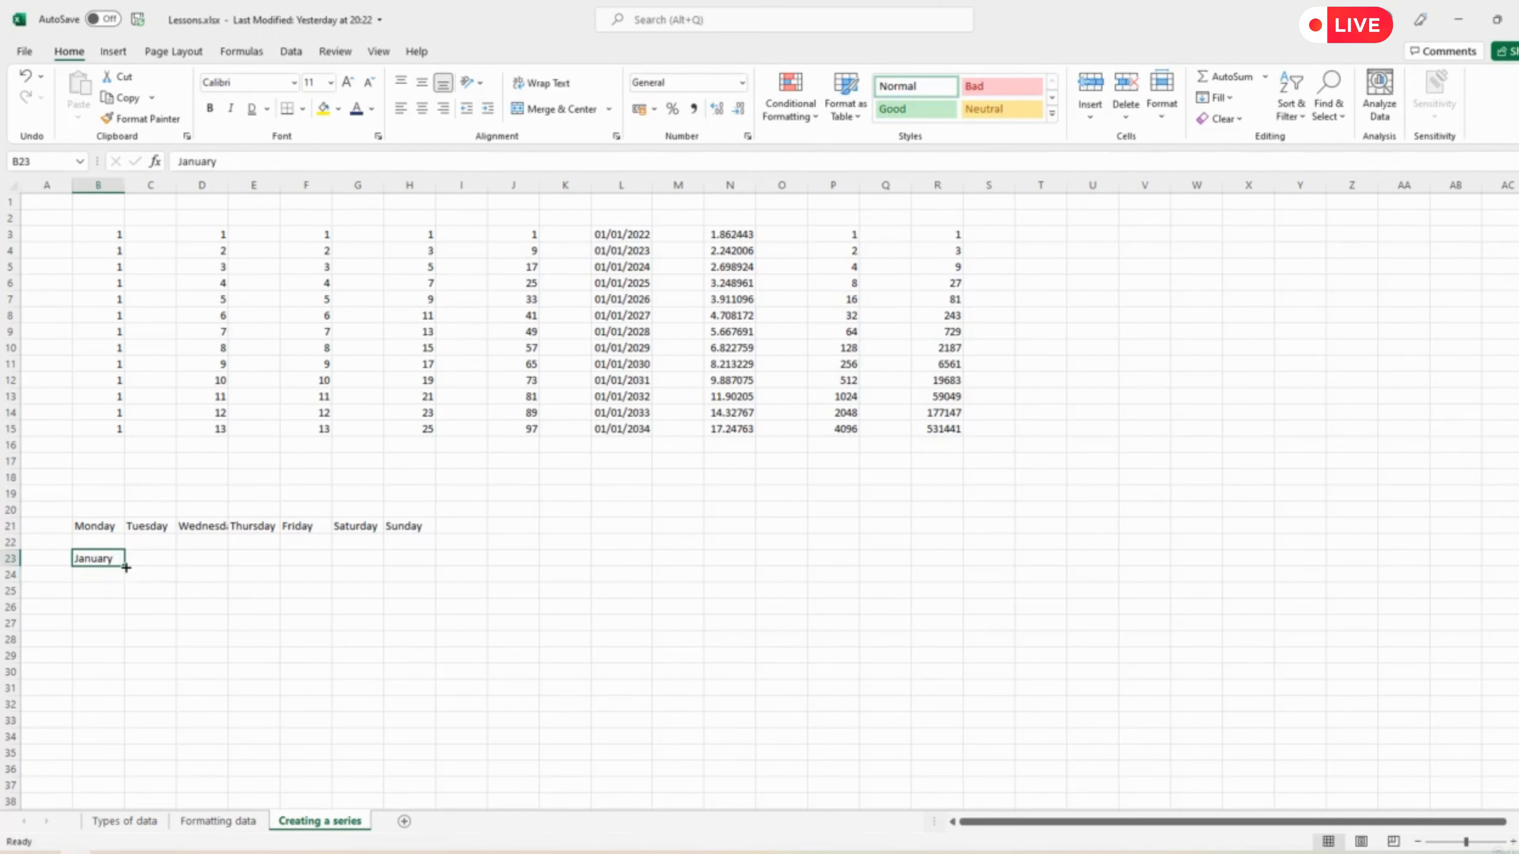
{"action": "left_click_drag", "start_coordinate": [126, 567], "coordinate": [686, 566]}
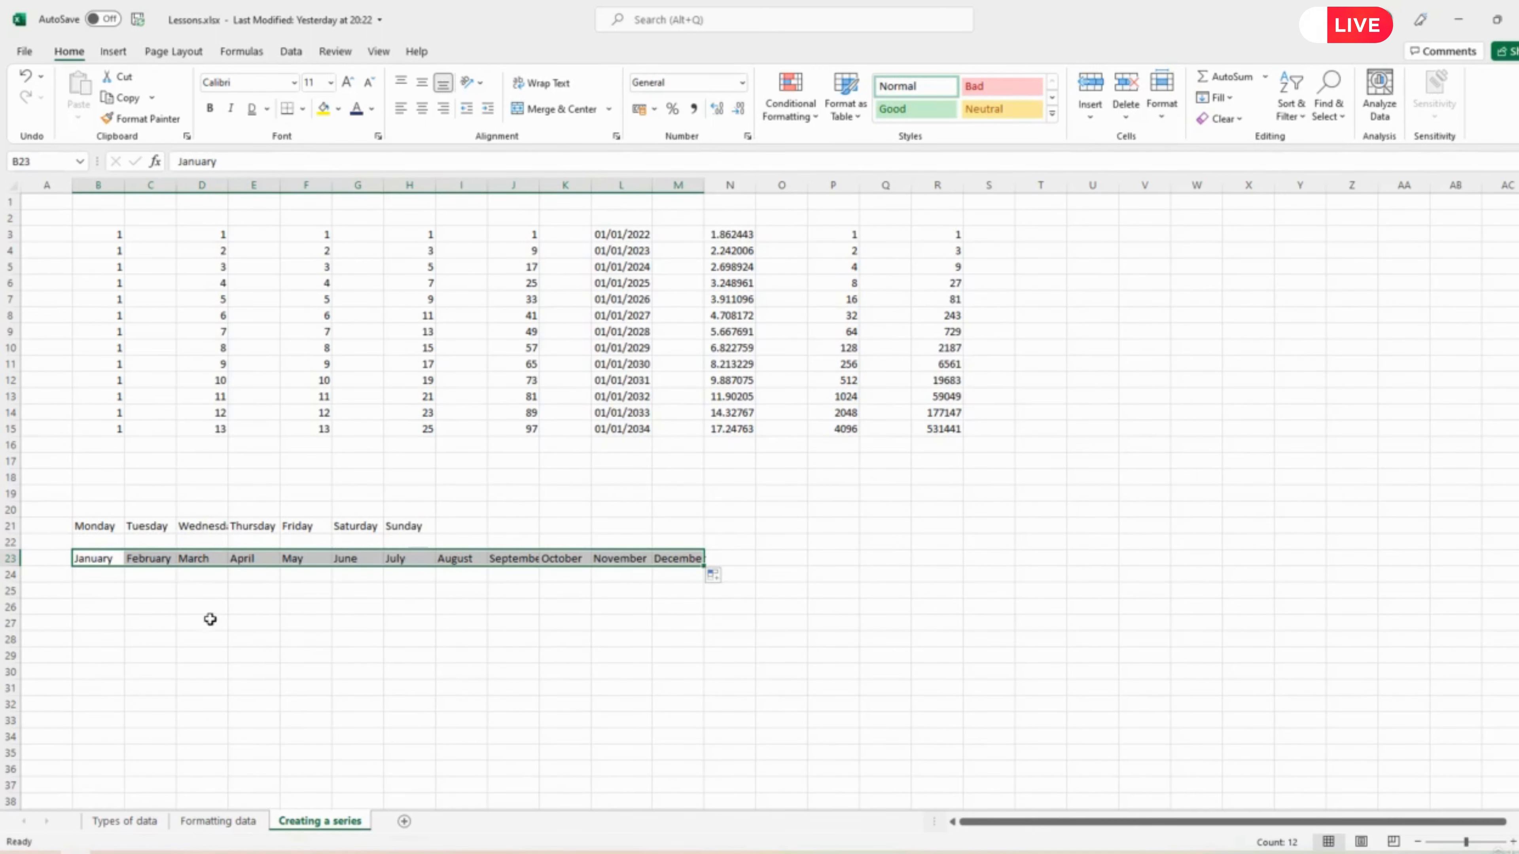
Enter Jan in B25 and AutoFill the abbreviated months across to M25.
{"action": "left_click", "coordinate": [90, 590]}
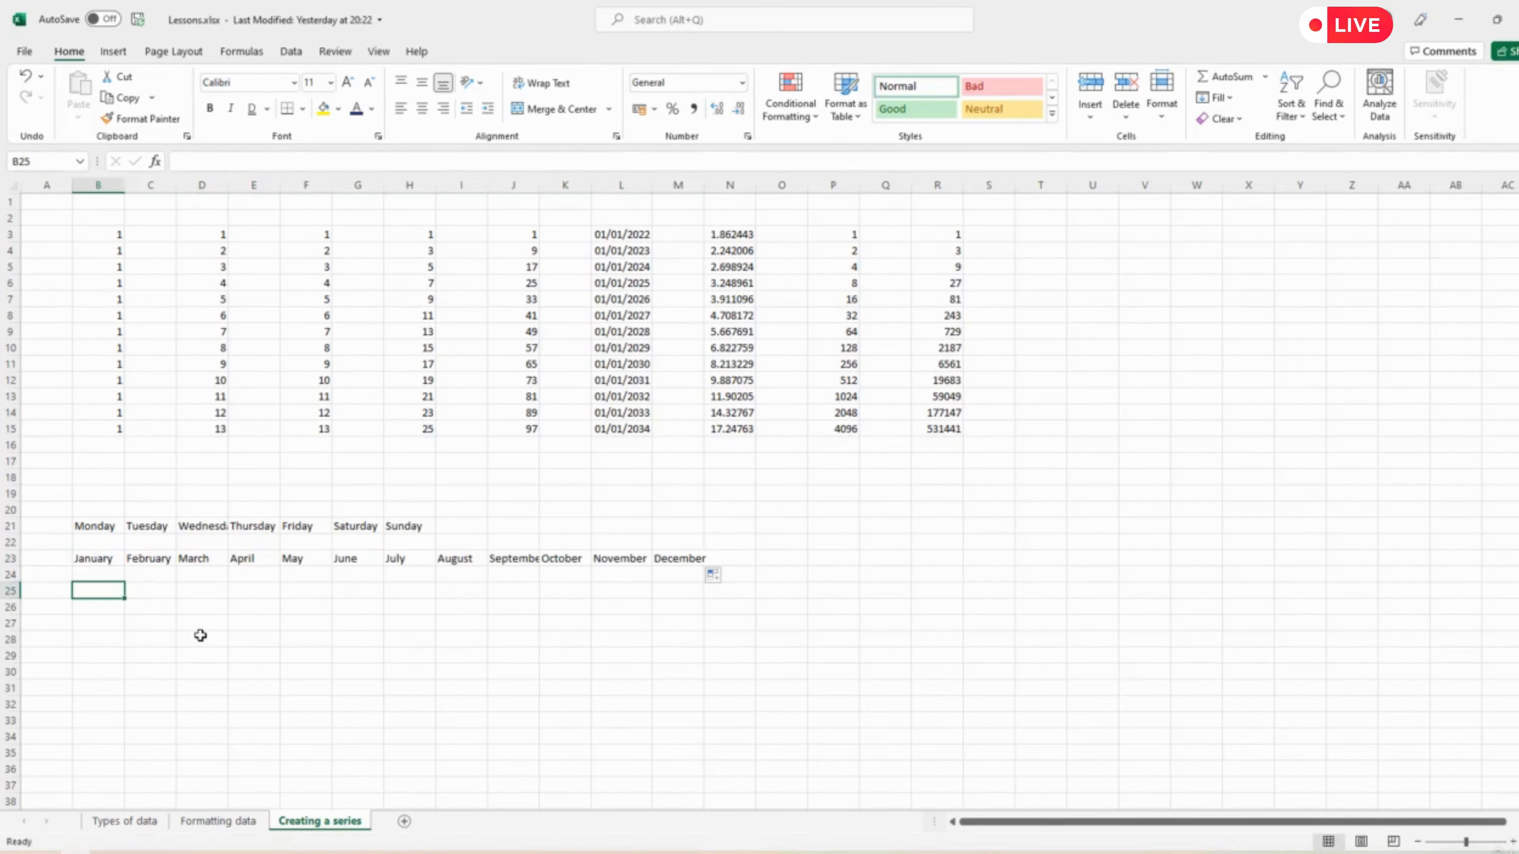
{"action": "type", "text": "Jan"}
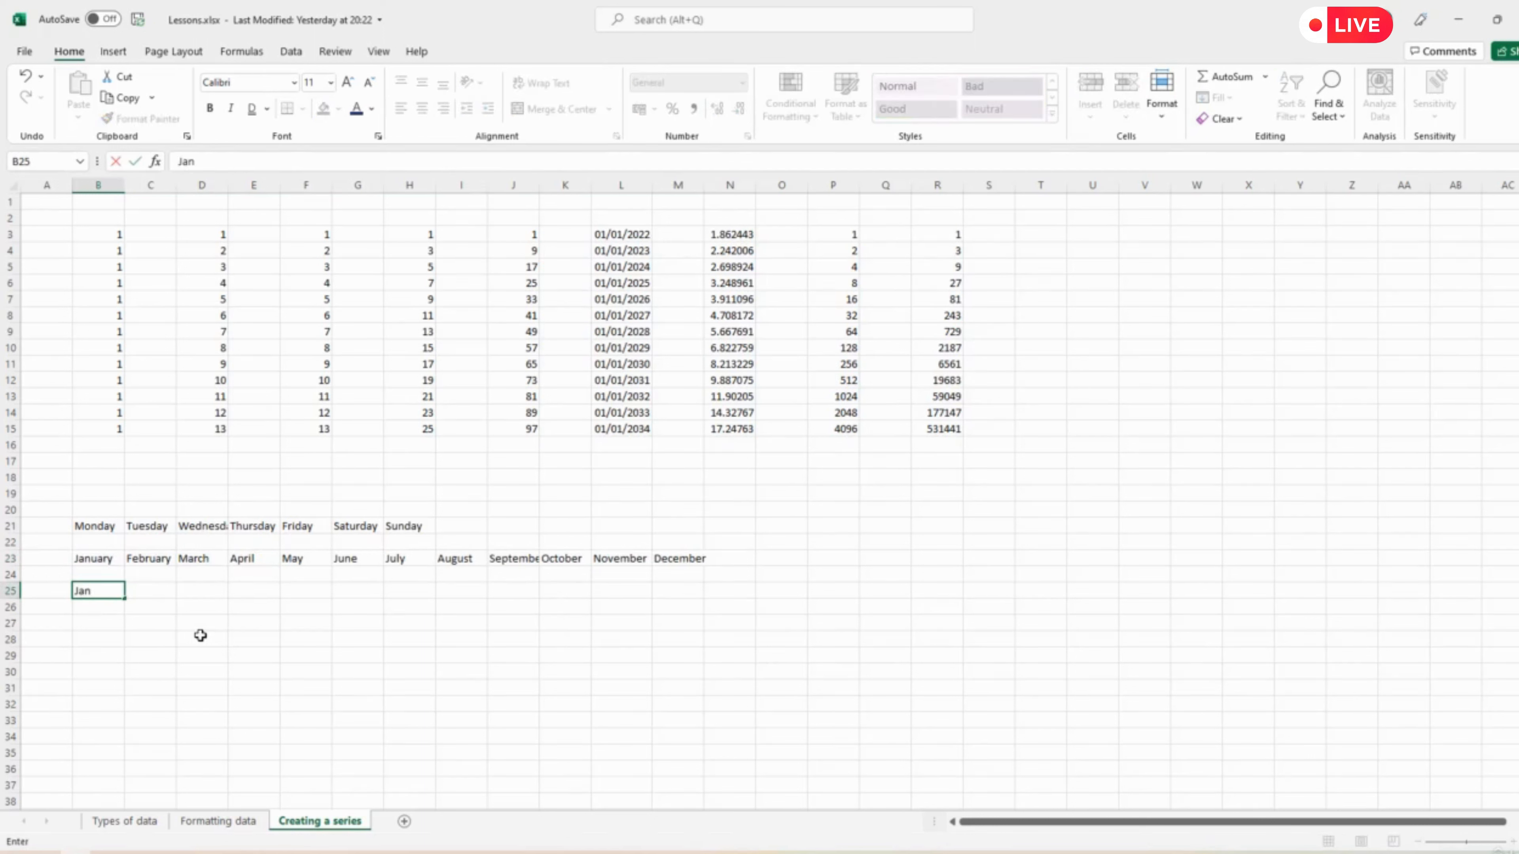
{"action": "key", "text": "ctrl+Return"}
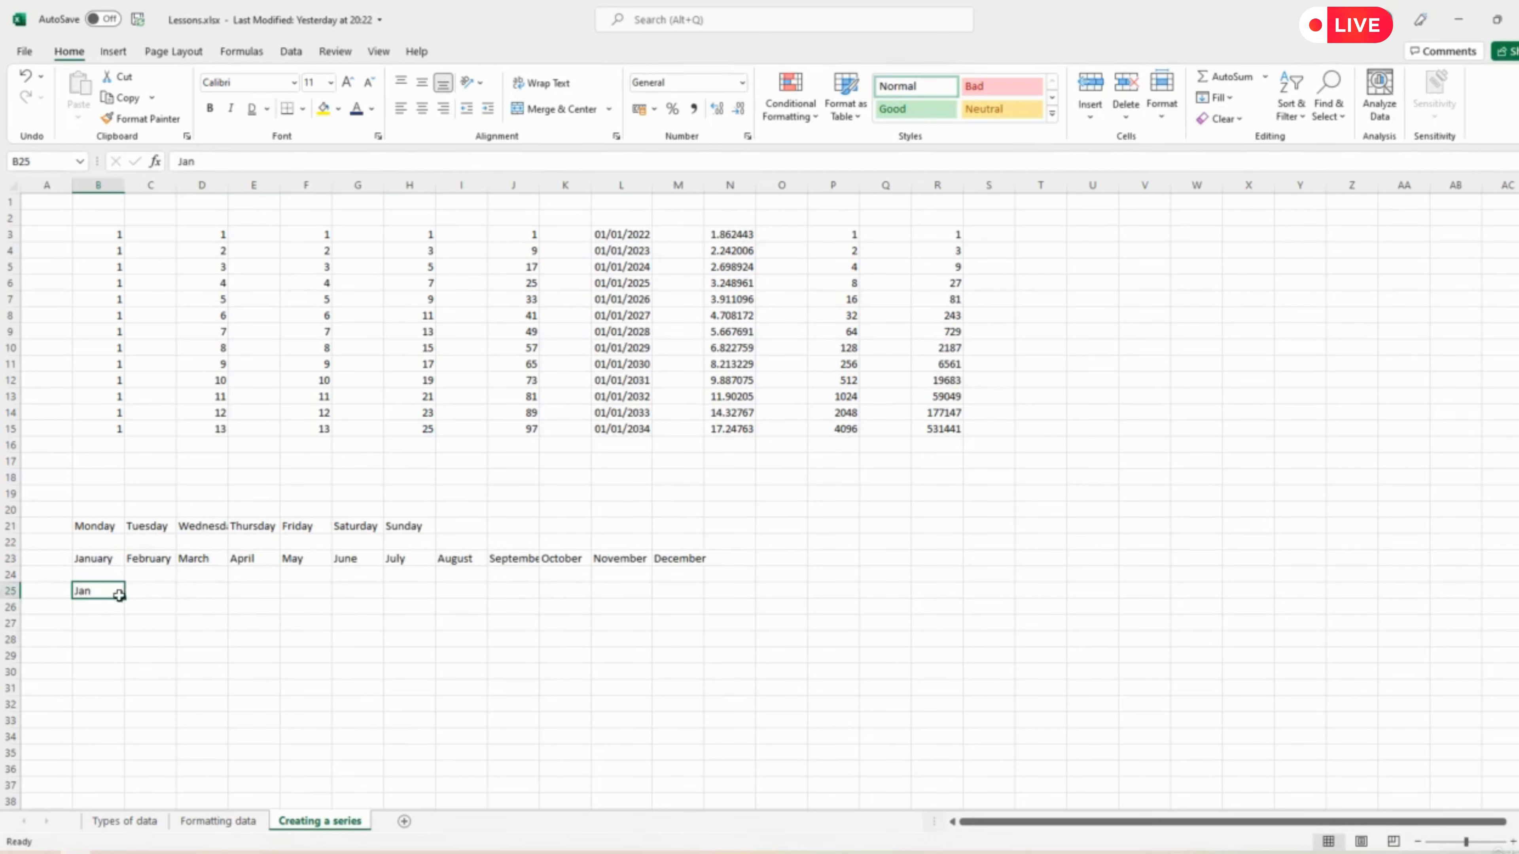
{"action": "left_click_drag", "start_coordinate": [119, 595], "coordinate": [704, 593]}
Enter Mon in B27 and AutoFill the abbreviated weekdays across to H27.
{"action": "left_click", "coordinate": [94, 621]}
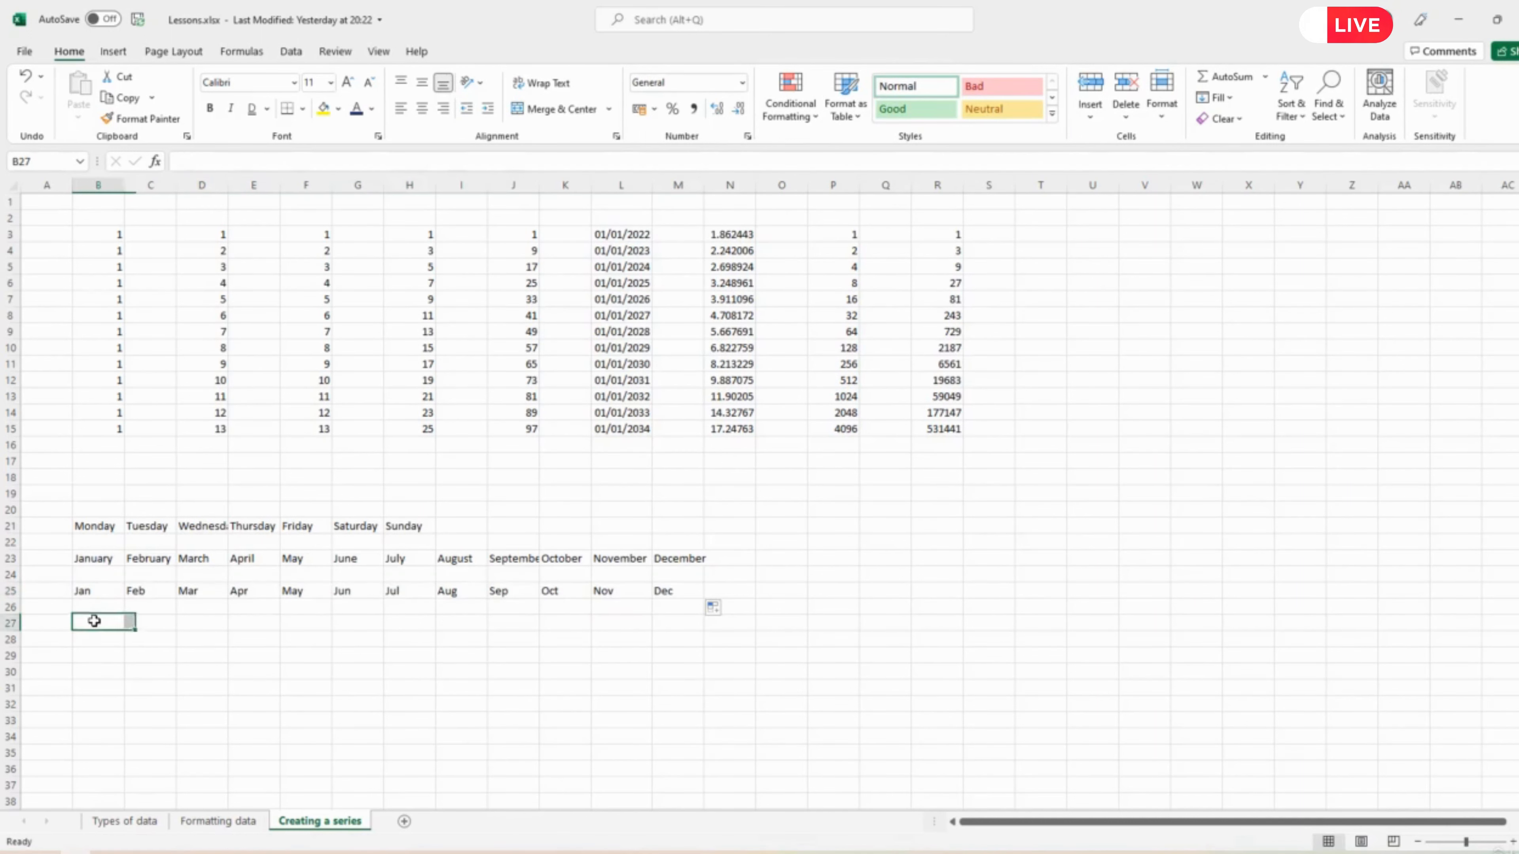
{"action": "type", "text": "Mon"}
{"action": "key", "text": "Return"}
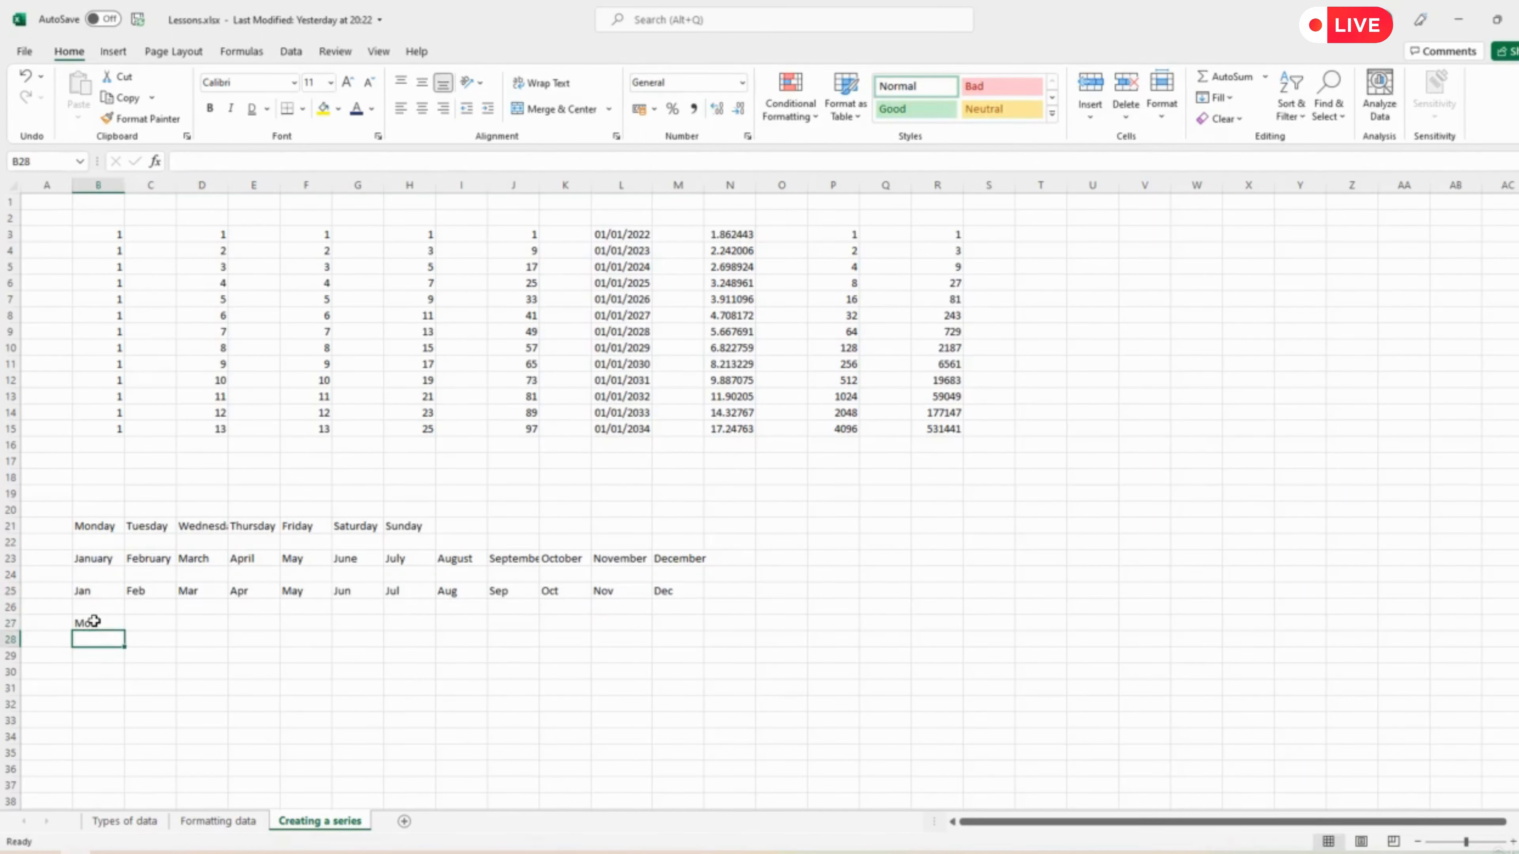
{"action": "left_click", "coordinate": [105, 623]}
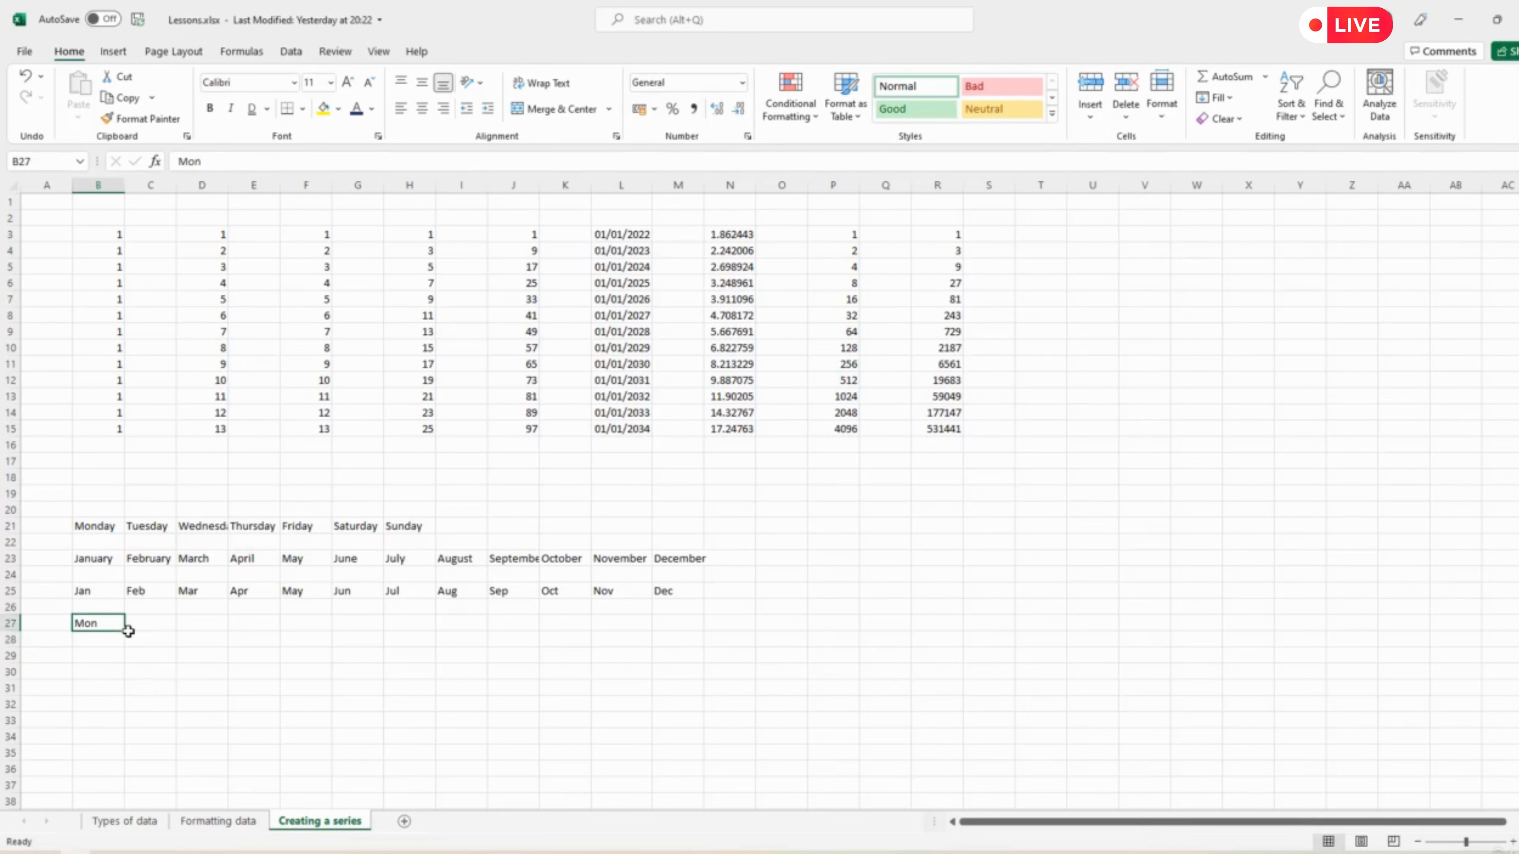
{"action": "left_click_drag", "start_coordinate": [127, 630], "coordinate": [439, 635]}
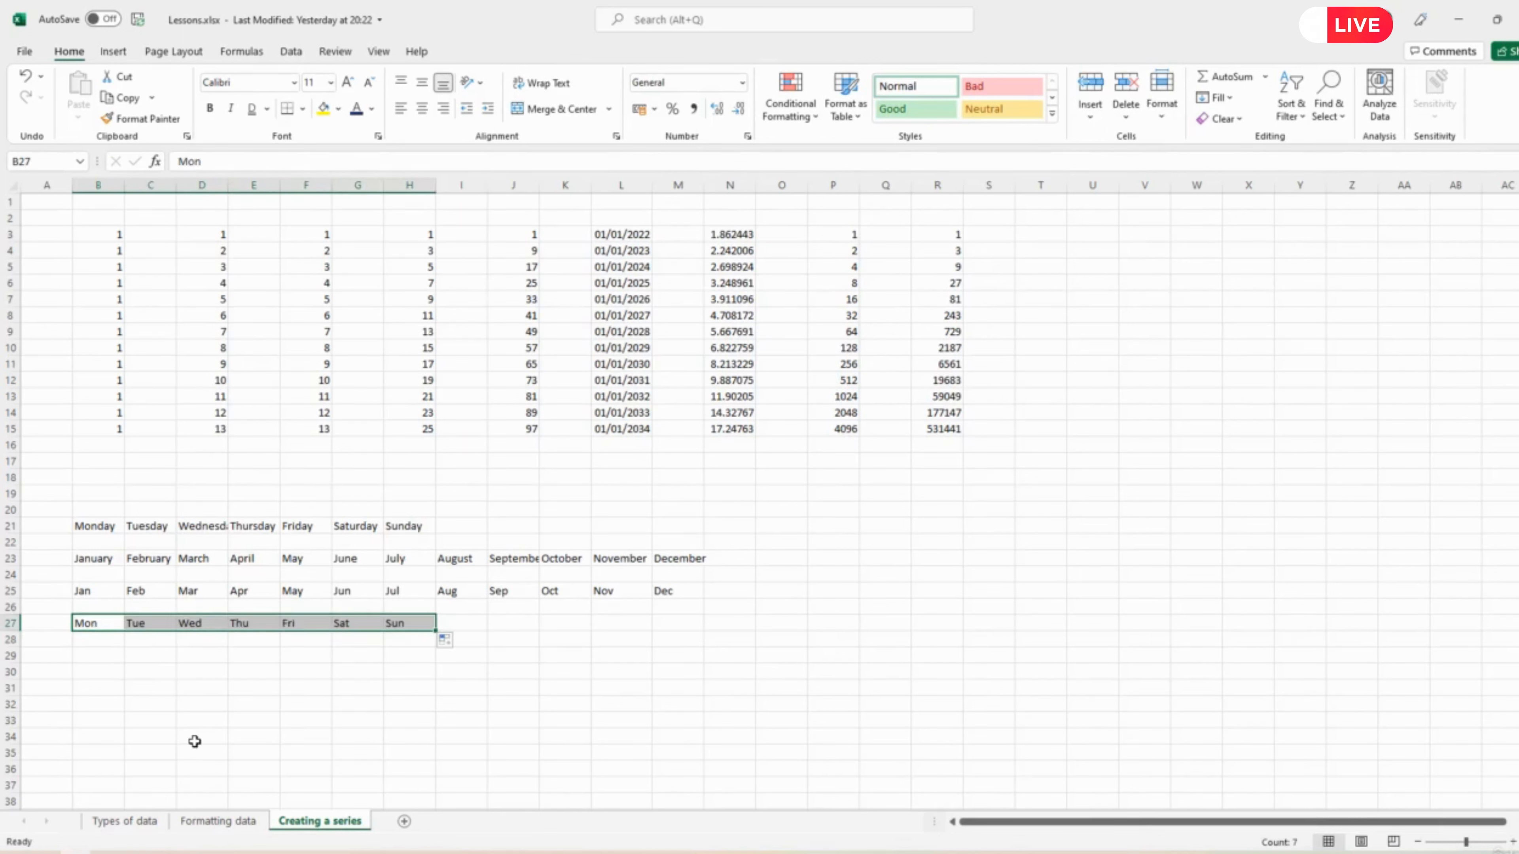